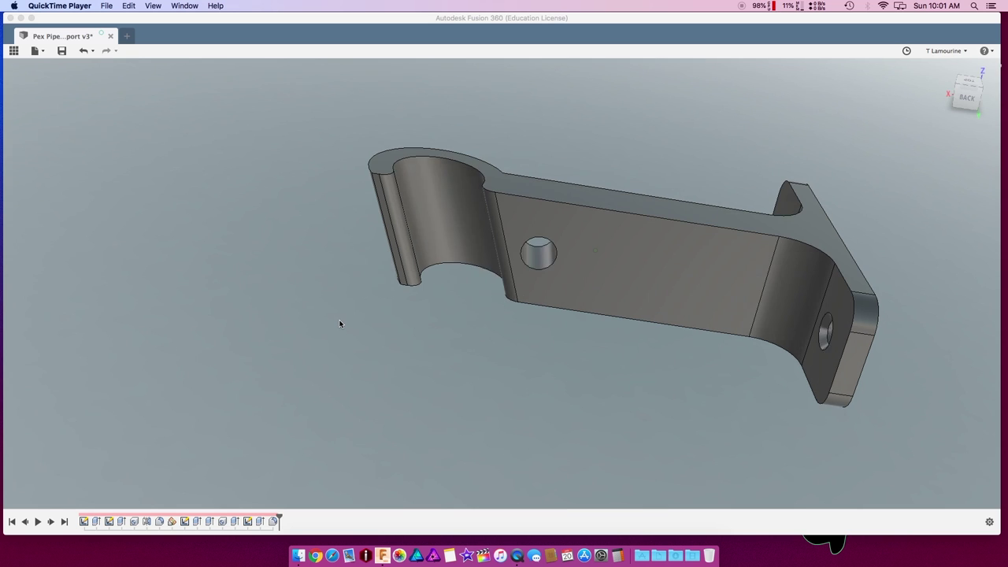
# Switch from the footage to the Pex Pipe Support v3 design in Fusion 360
pyautogui.click(339, 319)
# Orbit the finished bracket, then drag the timeline marker back to the start of its history
pyautogui.keyDown('shift'); pyautogui.moveTo(339, 319); pyautogui.dragTo(370, 260, button='middle'); pyautogui.keyUp('shift')
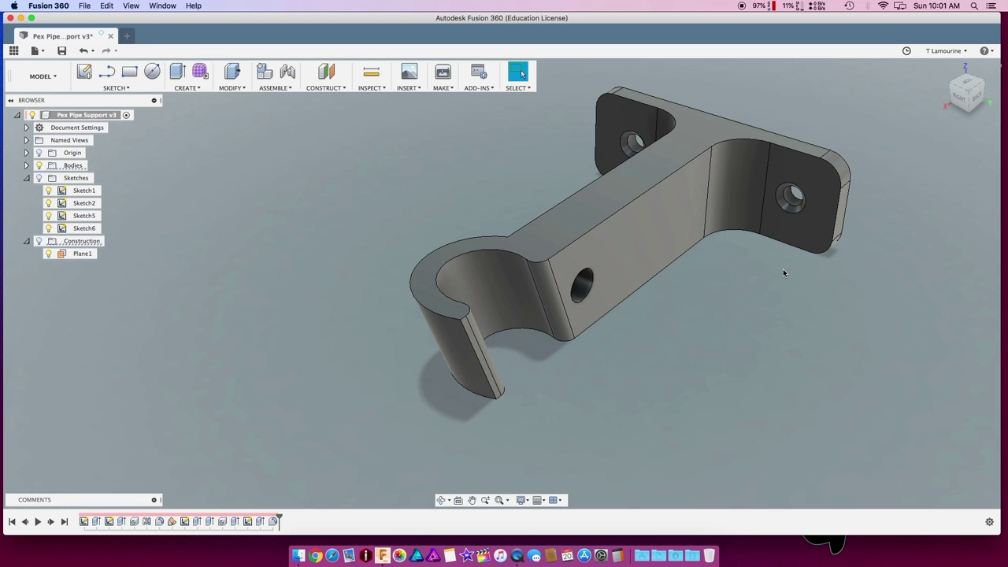
pyautogui.keyDown('shift'); pyautogui.moveTo(784, 320); pyautogui.dragTo(354, 409, button='middle'); pyautogui.keyUp('shift')
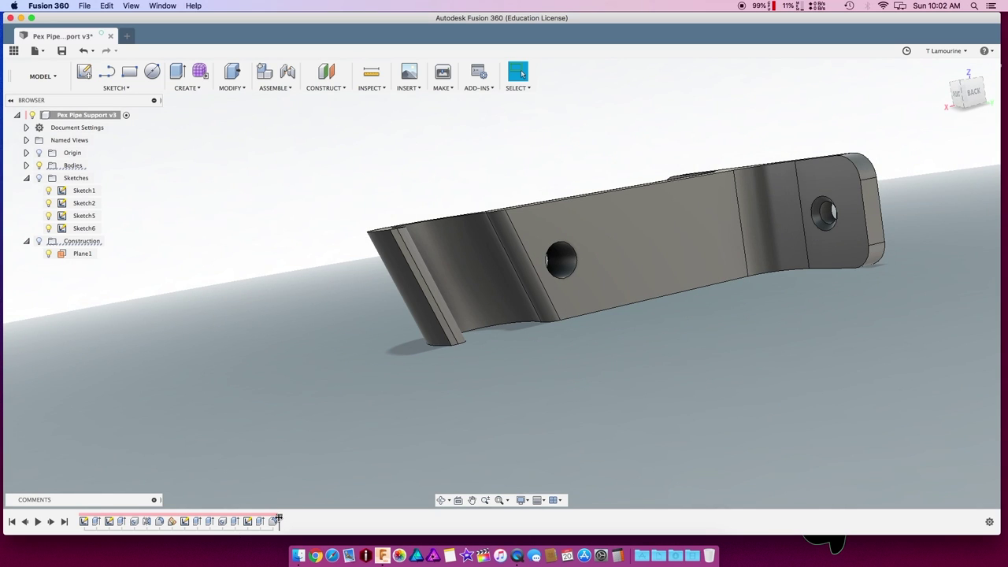
pyautogui.moveTo(278, 518); pyautogui.dragTo(86, 518)
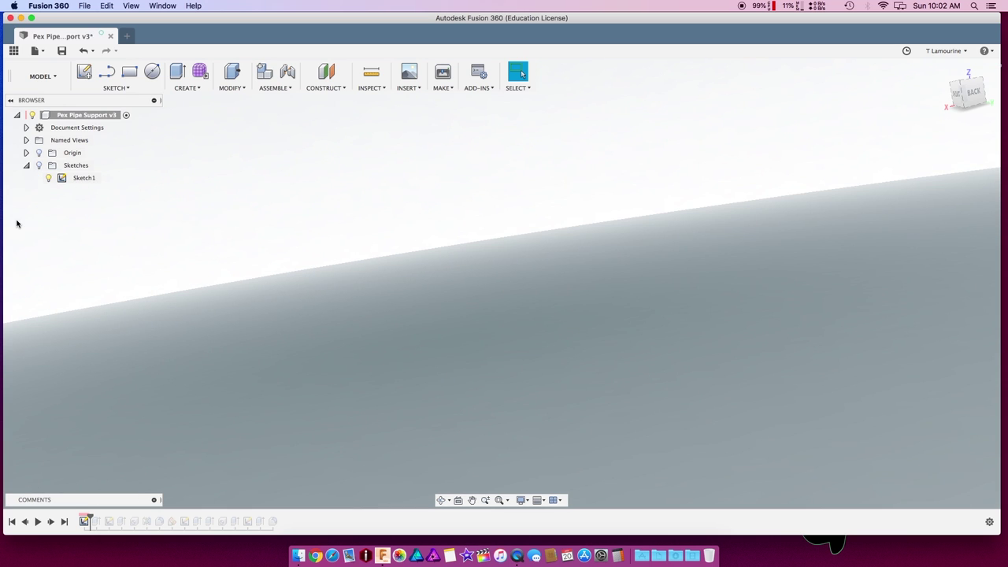
# Open Sketch1 for editing to review its 75 × 12 base rectangle
pyautogui.scroll(-5, 243, 272)
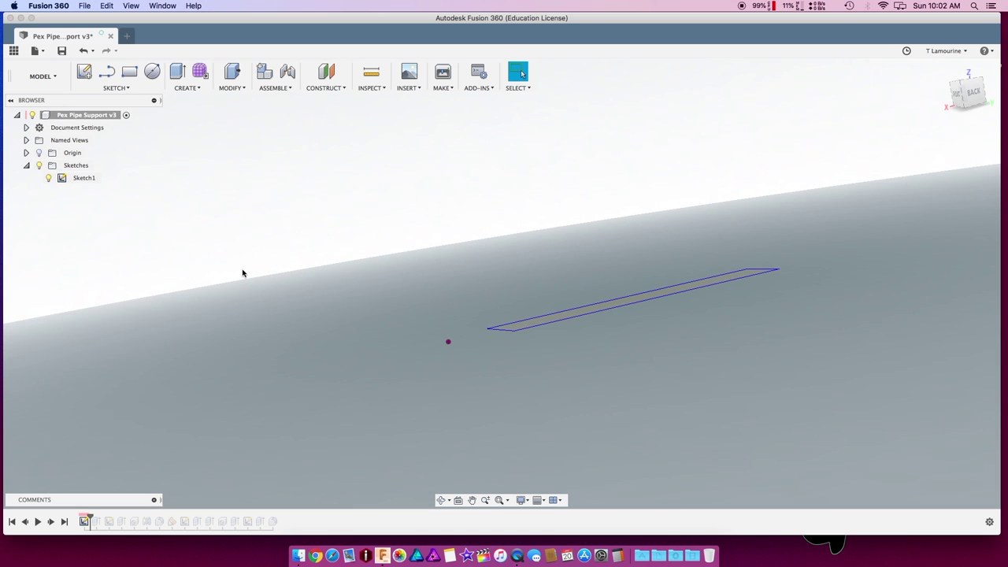
pyautogui.keyDown('shift'); pyautogui.moveTo(252, 287); pyautogui.dragTo(261, 311, button='middle'); pyautogui.keyUp('shift')
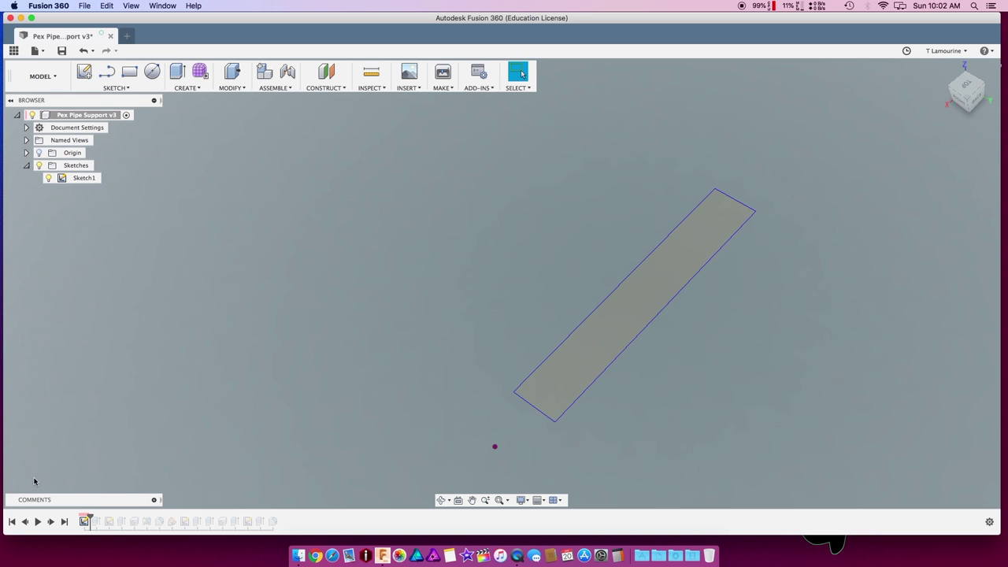
pyautogui.click(85, 522)
pyautogui.rightClick(85, 521)
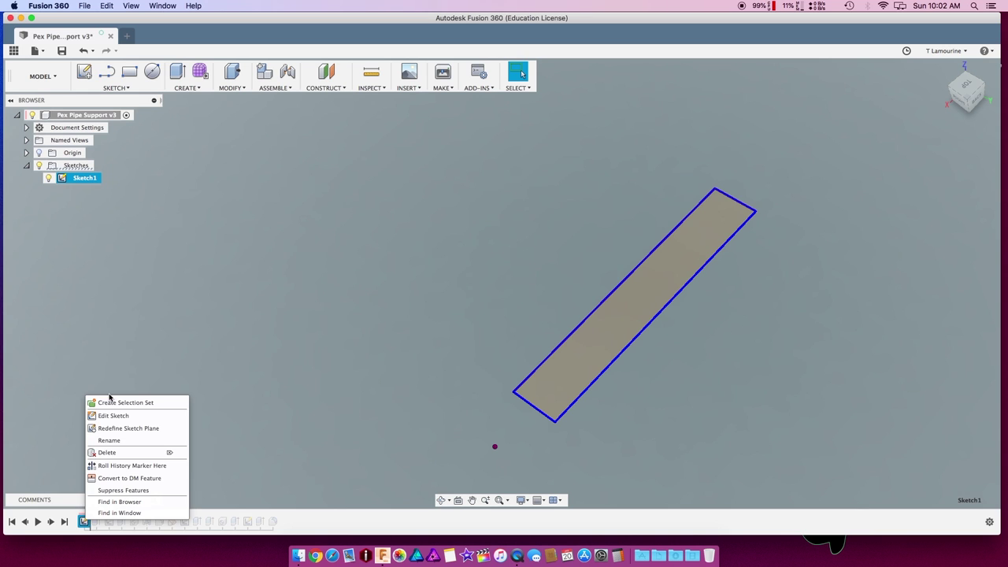
pyautogui.click(117, 417)
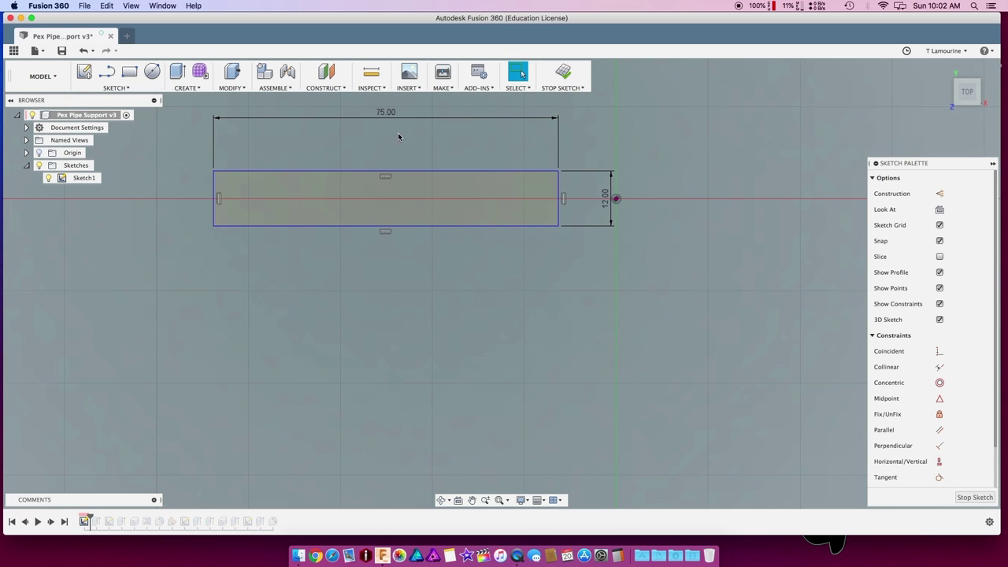
# Finish Sketch1 and view the rectangular arm block from the home angle
pyautogui.click(957, 497)
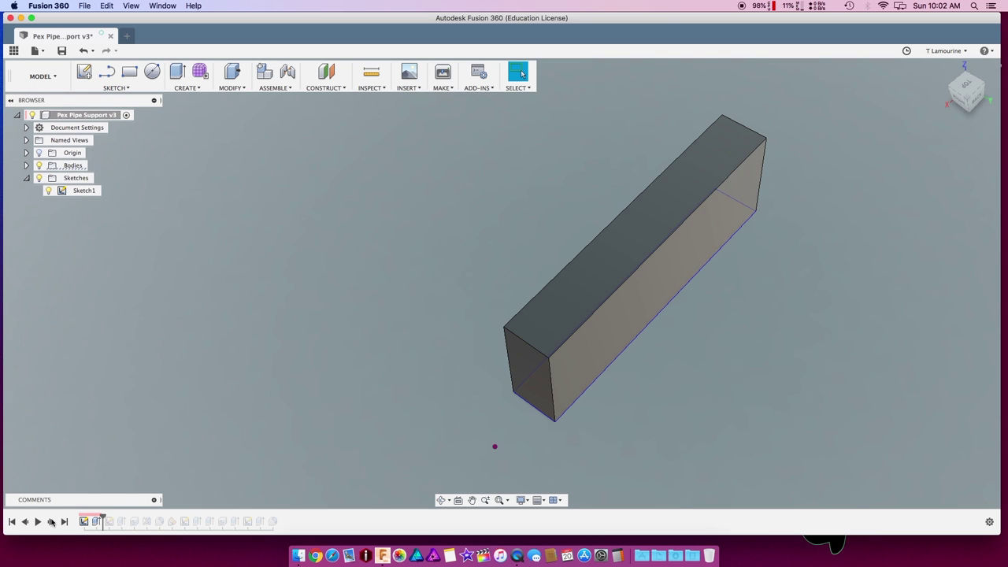
pyautogui.keyDown('shift'); pyautogui.moveTo(253, 390); pyautogui.dragTo(236, 425, button='middle'); pyautogui.keyUp('shift')
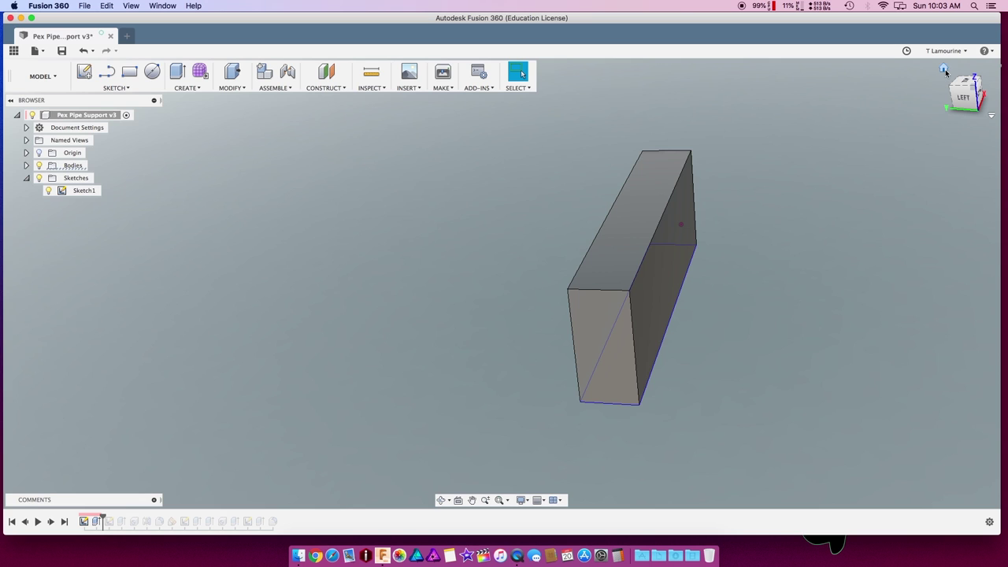
pyautogui.click(944, 70)
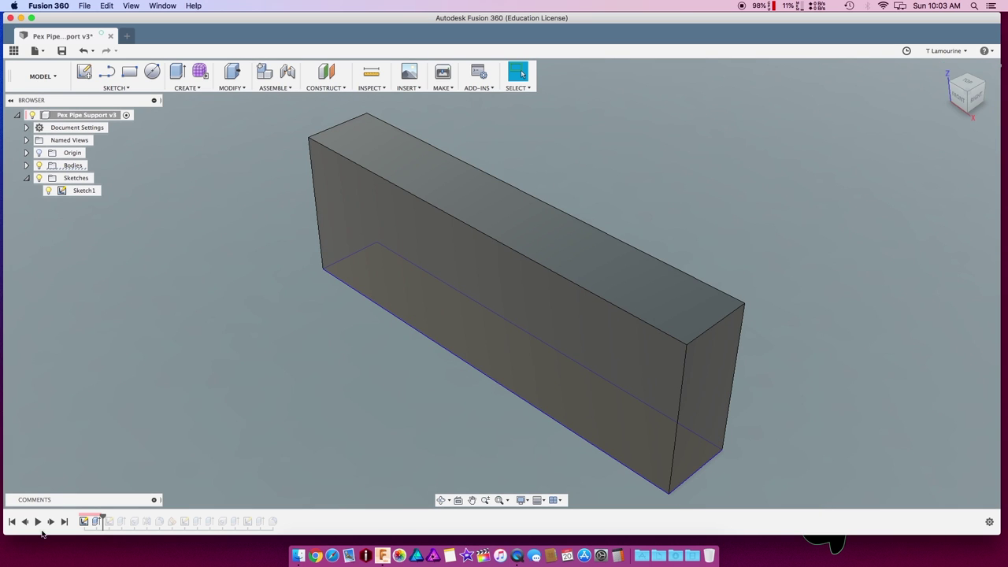
# Step forward to Sketch2 and open it for editing beside the arm block
pyautogui.click(50, 521)
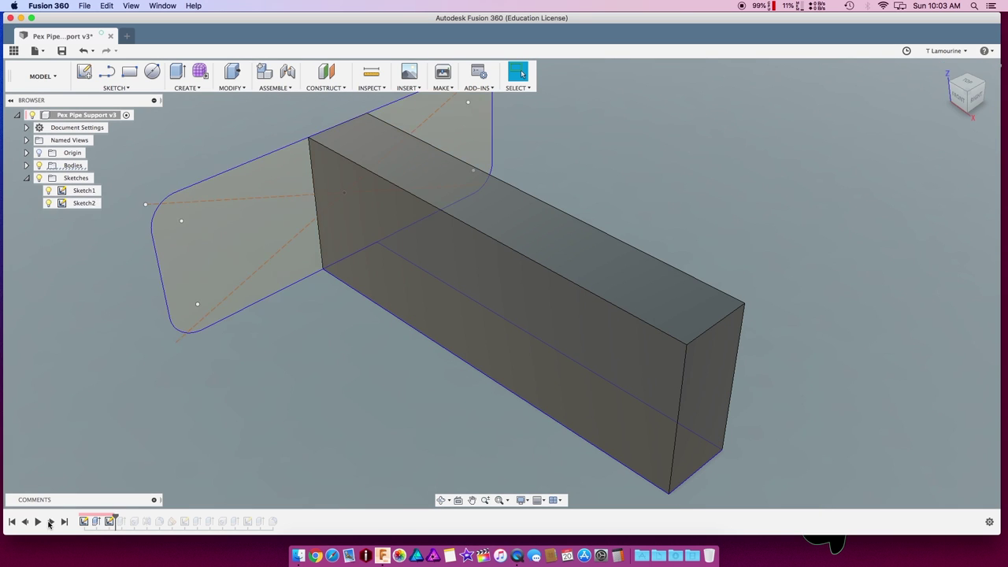
pyautogui.moveTo(159, 448)
pyautogui.keyDown('shift'); pyautogui.mouseDown(button='middle')
pyautogui.moveTo(244, 385)
pyautogui.moveTo(233, 377)
pyautogui.mouseUp(button='middle'); pyautogui.keyUp('shift')
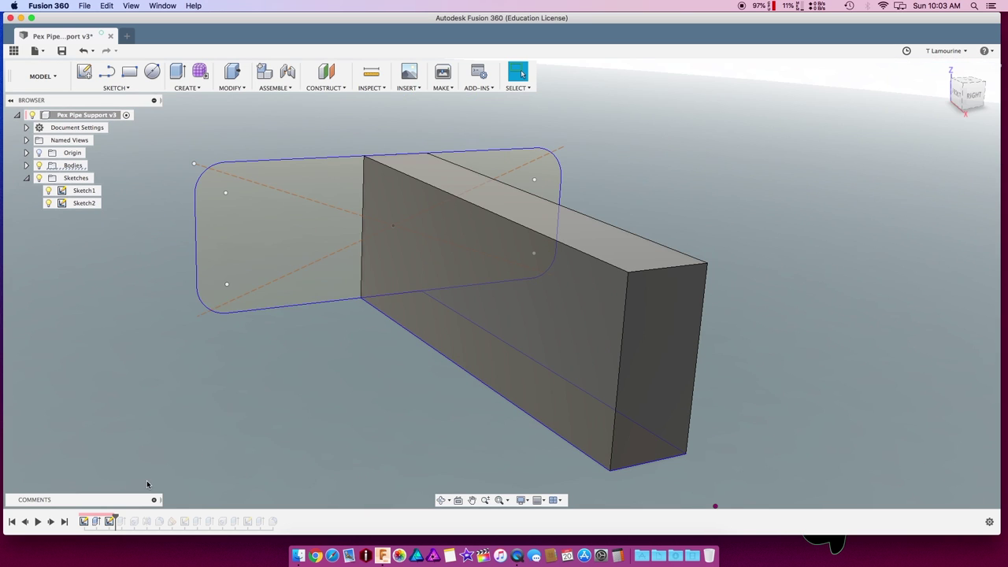
pyautogui.rightClick(108, 522)
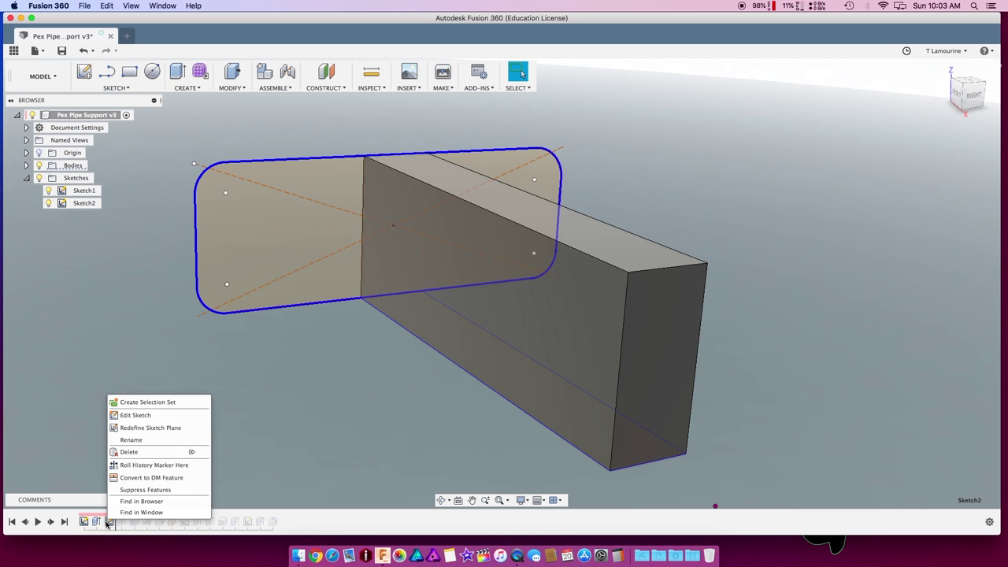
pyautogui.click(244, 355)
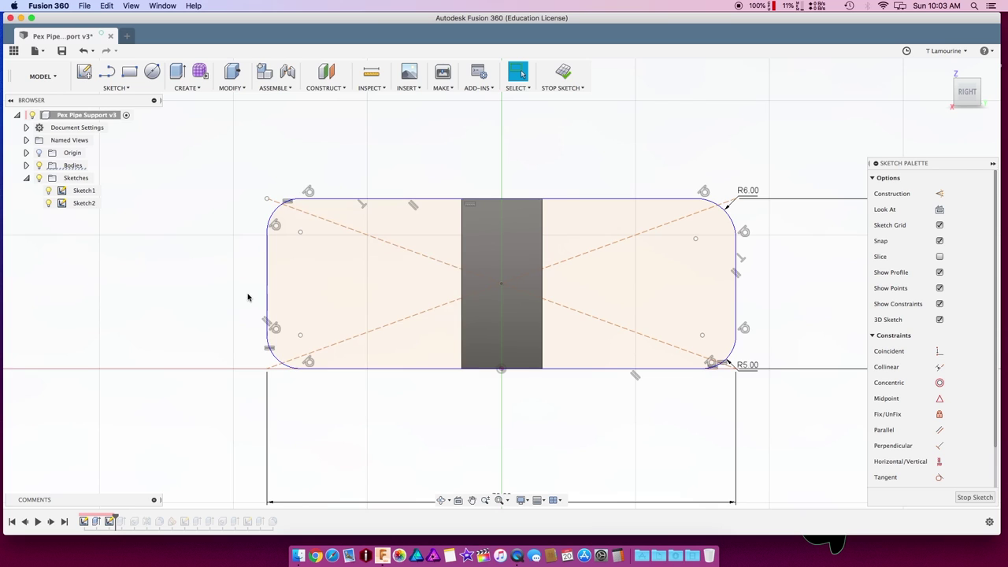
# Review the 70-wide plate outline with R6 and R5 corners, then close the sketch
pyautogui.click(230, 88)
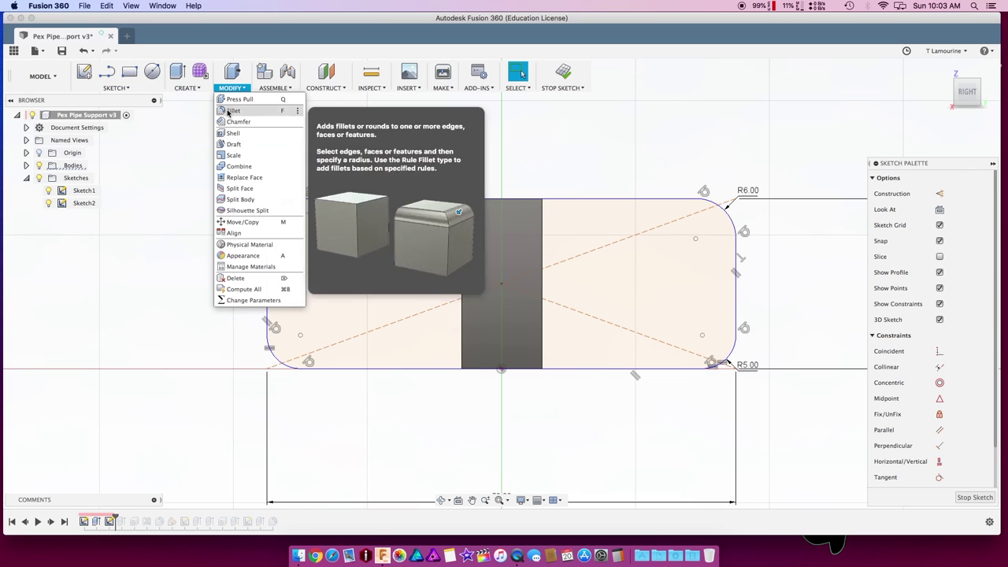
pyautogui.click(212, 245)
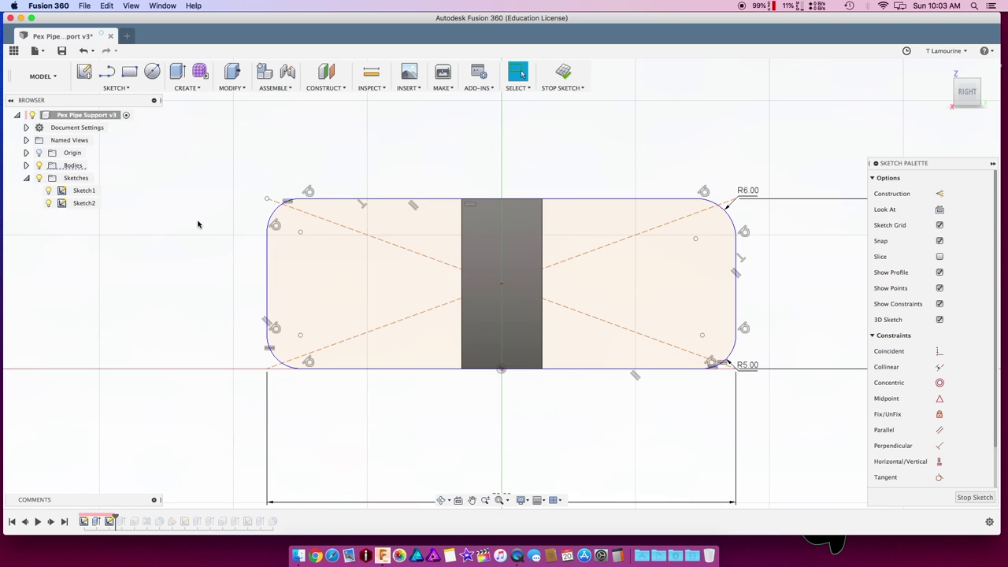
pyautogui.moveTo(197, 224)
pyautogui.keyDown('shift'); pyautogui.mouseDown(button='middle')
pyautogui.moveTo(217, 213)
pyautogui.moveTo(183, 225)
pyautogui.moveTo(187, 215)
pyautogui.moveTo(197, 222)
pyautogui.mouseUp(button='middle'); pyautogui.keyUp('shift')
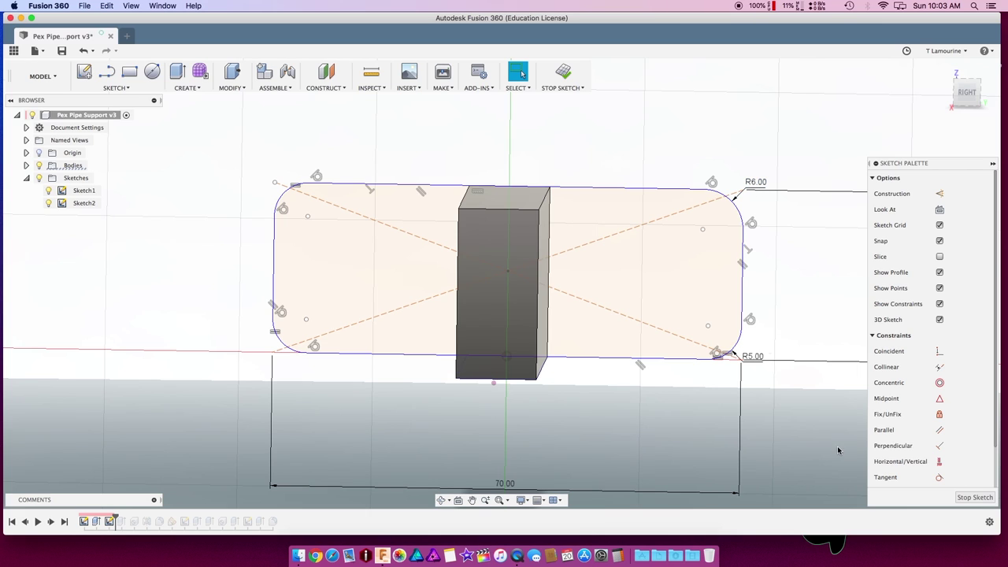
pyautogui.click(966, 498)
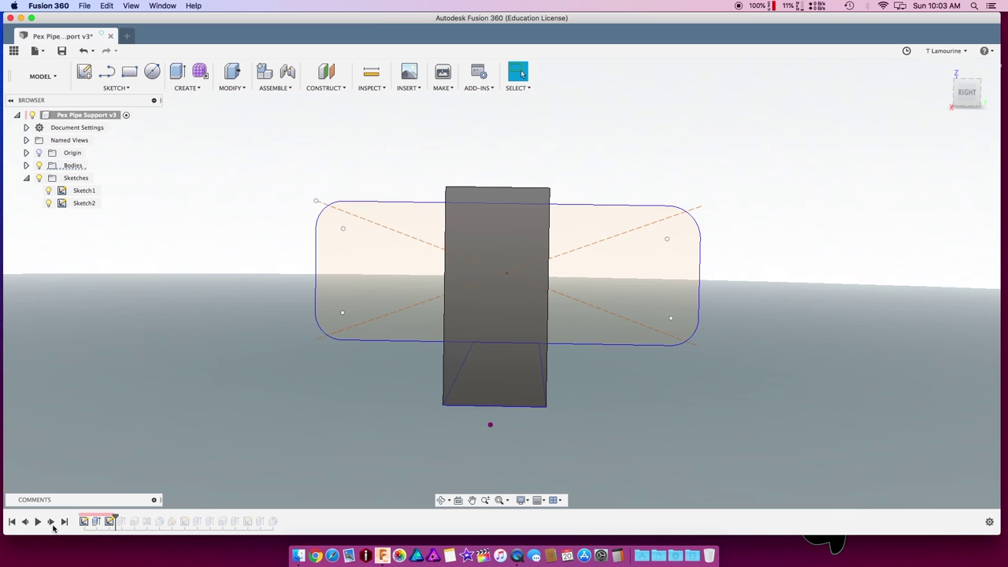
# Restore the mounting plate extrusion and its counterbored hole, with all sketches visible
pyautogui.click(51, 523)
pyautogui.keyDown('shift'); pyautogui.moveTo(202, 437); pyautogui.dragTo(247, 447, button='middle'); pyautogui.keyUp('shift')
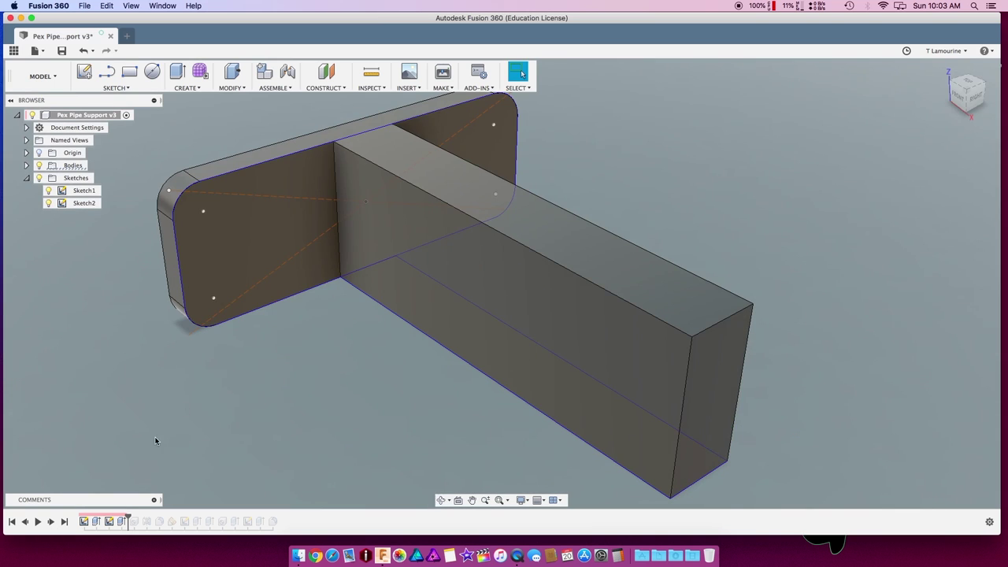
pyautogui.click(51, 522)
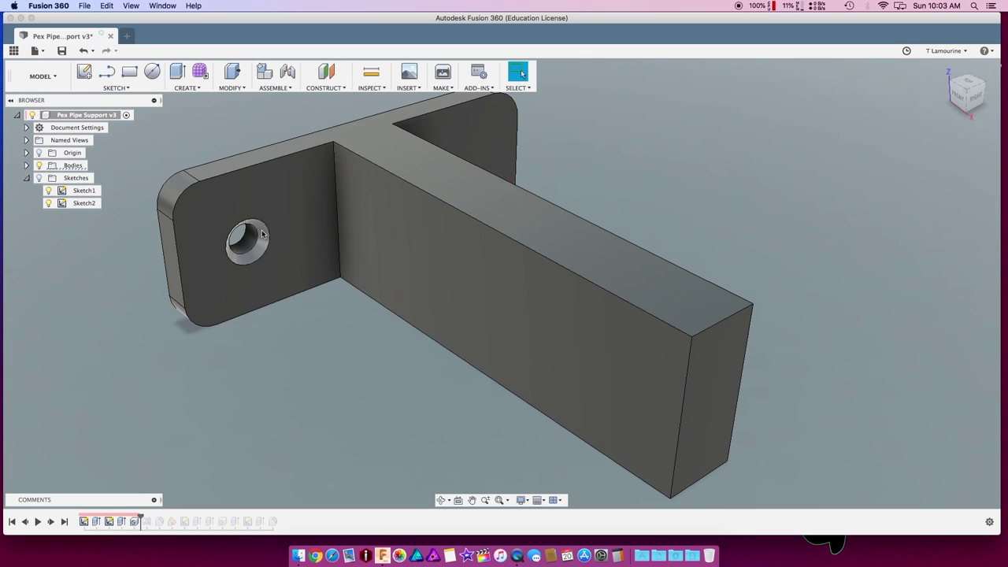
pyautogui.click(38, 179)
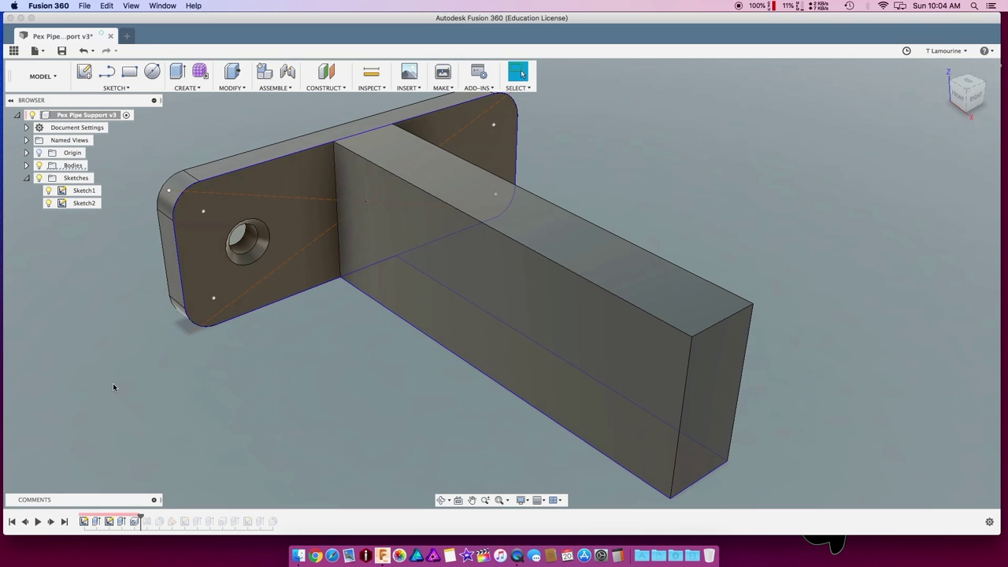
# Step through the second hole's sketch and the arm-to-plate fillet, then step back
pyautogui.click(52, 521)
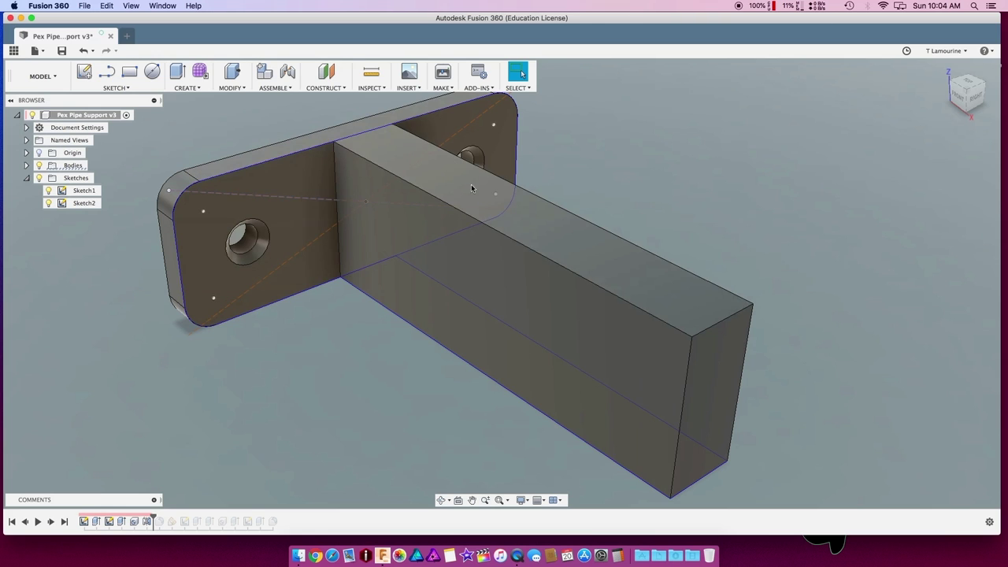
pyautogui.click(50, 522)
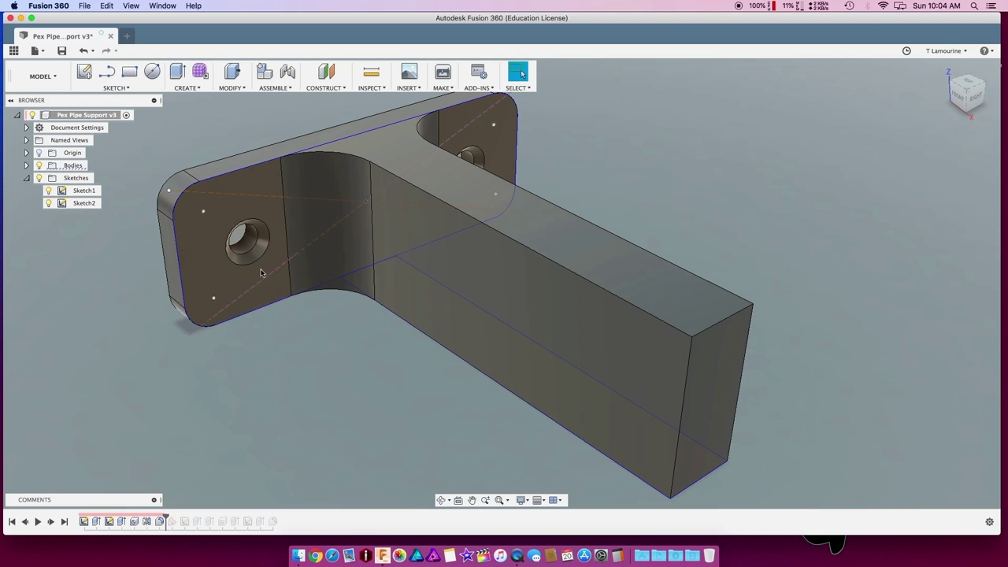
pyautogui.click(237, 265)
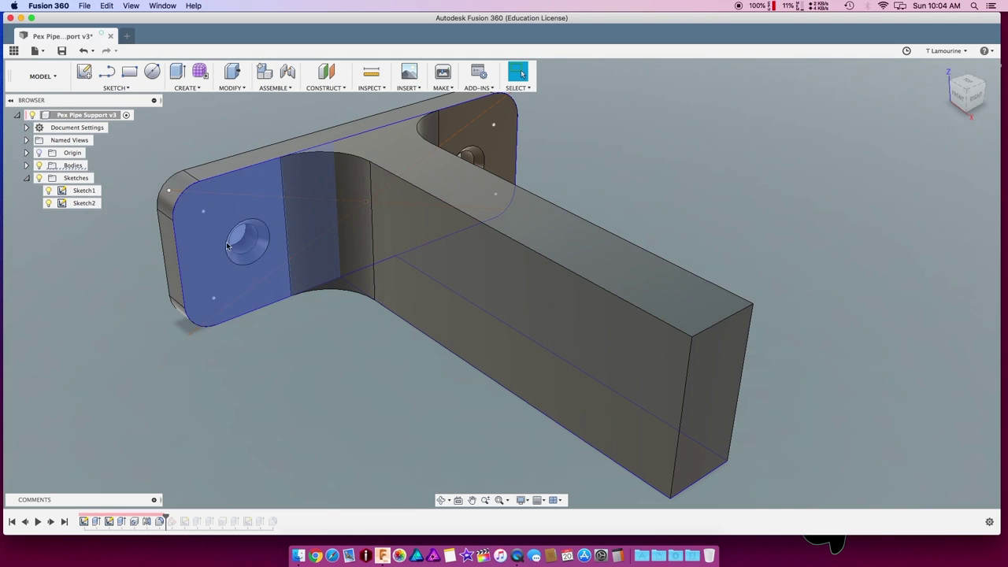
pyautogui.press('Escape')
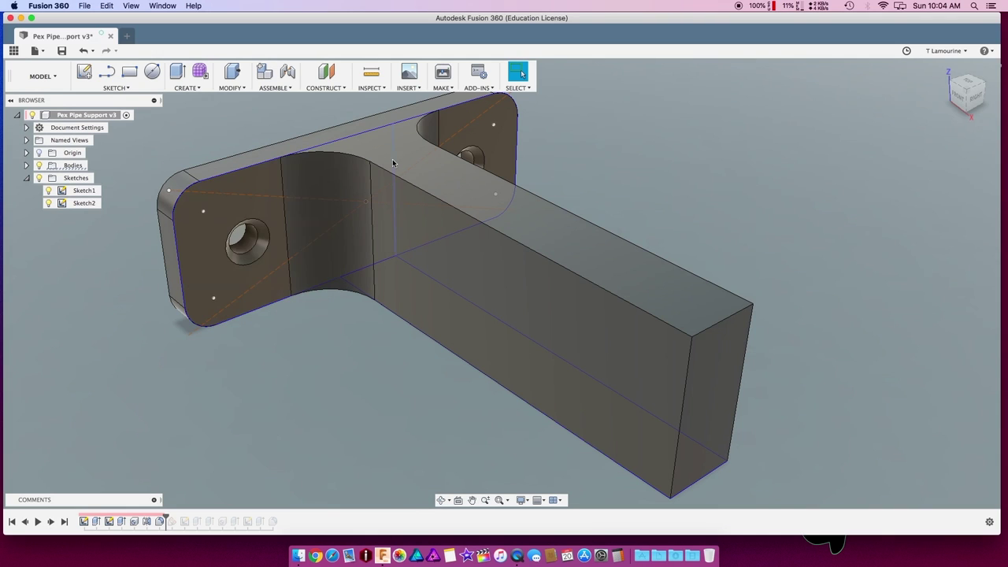
pyautogui.click(25, 523)
# Restore the arm fillet and the construction plane Plane1, viewing the arm from below
pyautogui.click(50, 523)
pyautogui.keyDown('shift'); pyautogui.moveTo(288, 392); pyautogui.dragTo(243, 375, button='middle'); pyautogui.keyUp('shift')
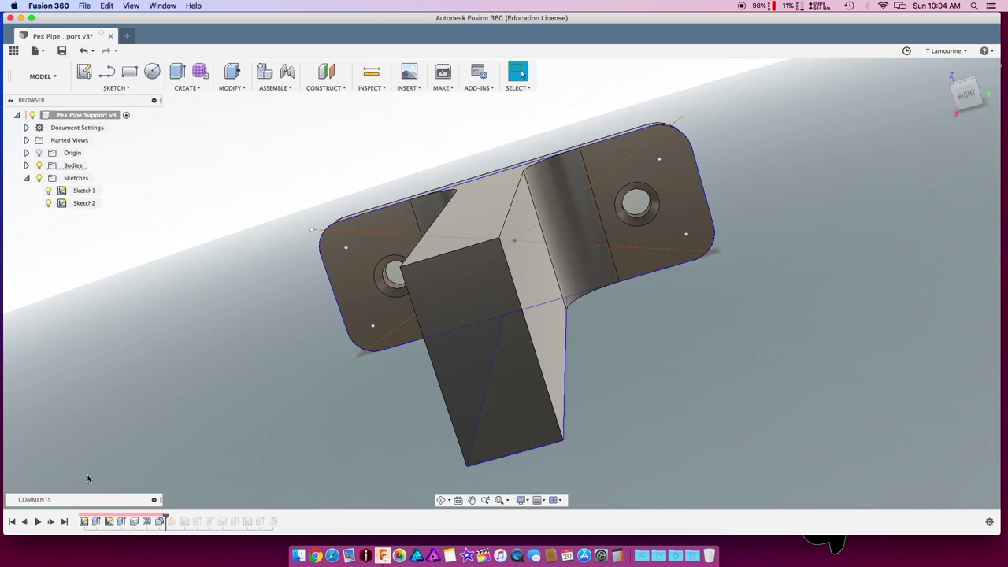
pyautogui.click(50, 522)
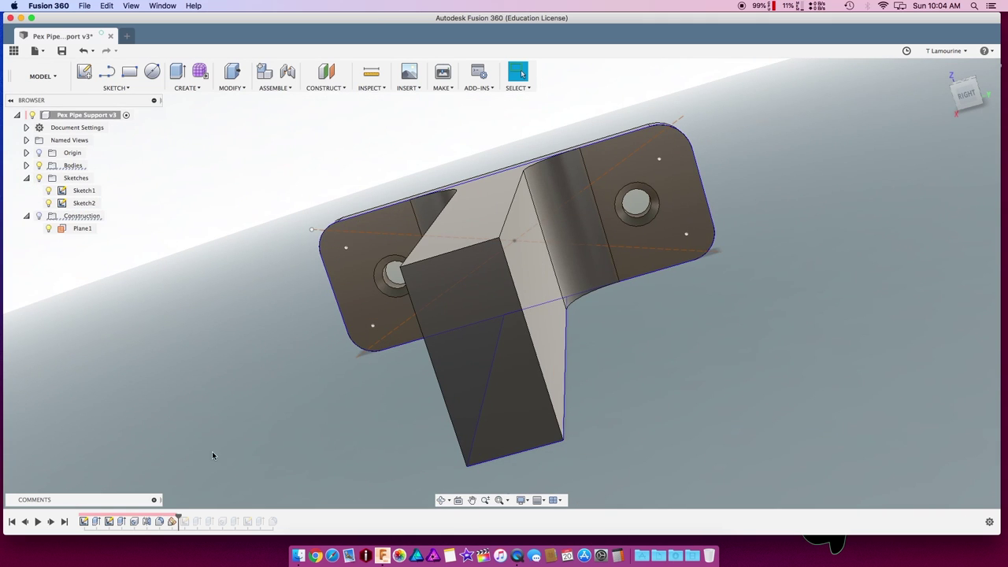
pyautogui.keyDown('shift'); pyautogui.moveTo(212, 455); pyautogui.dragTo(269, 368, button='middle'); pyautogui.keyUp('shift')
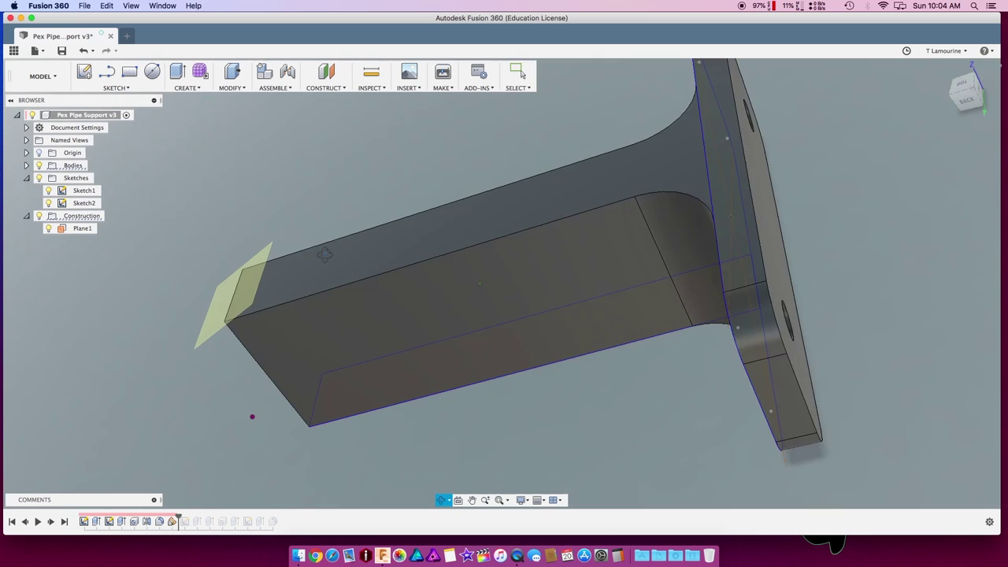
pyautogui.keyDown('shift'); pyautogui.moveTo(342, 218); pyautogui.dragTo(339, 250, button='middle'); pyautogui.keyUp('shift')
# Try a Plane at Angle hinged on the arm's top edge at about 37°, then cancel it
pyautogui.click(326, 72)
pyautogui.click(326, 88)
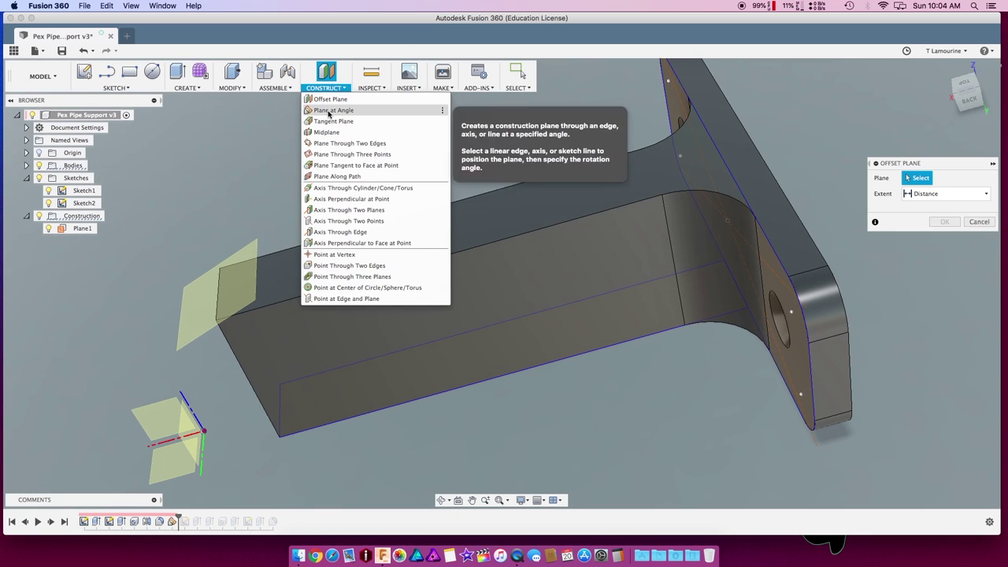
pyautogui.click(329, 112)
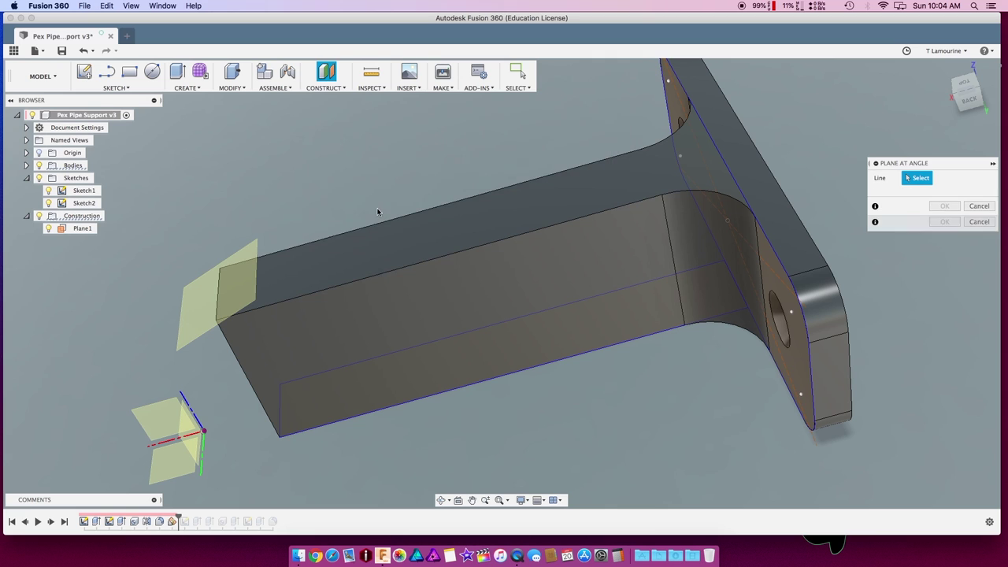
pyautogui.click(381, 275)
pyautogui.moveTo(364, 232); pyautogui.dragTo(368, 243)
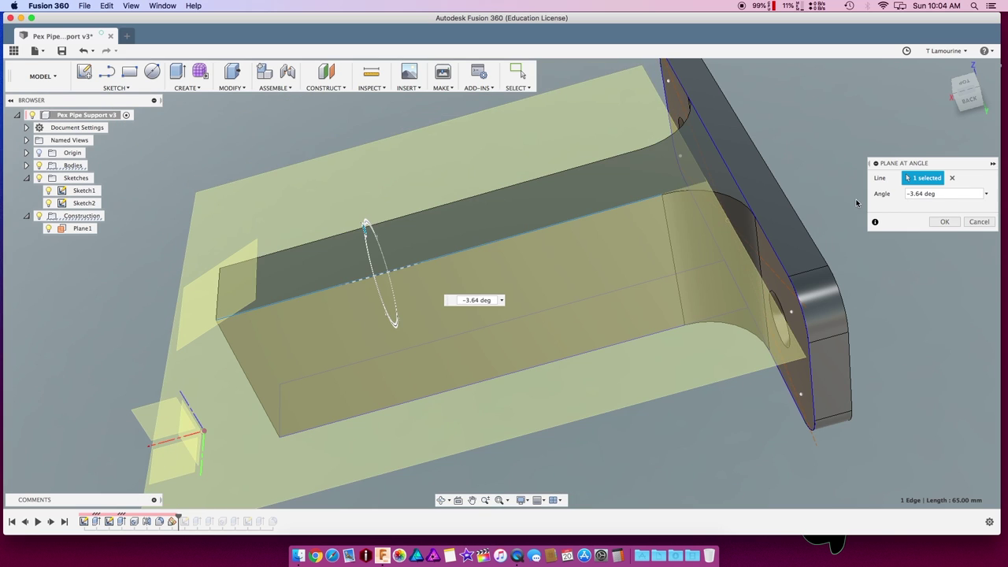
pyautogui.click(978, 221)
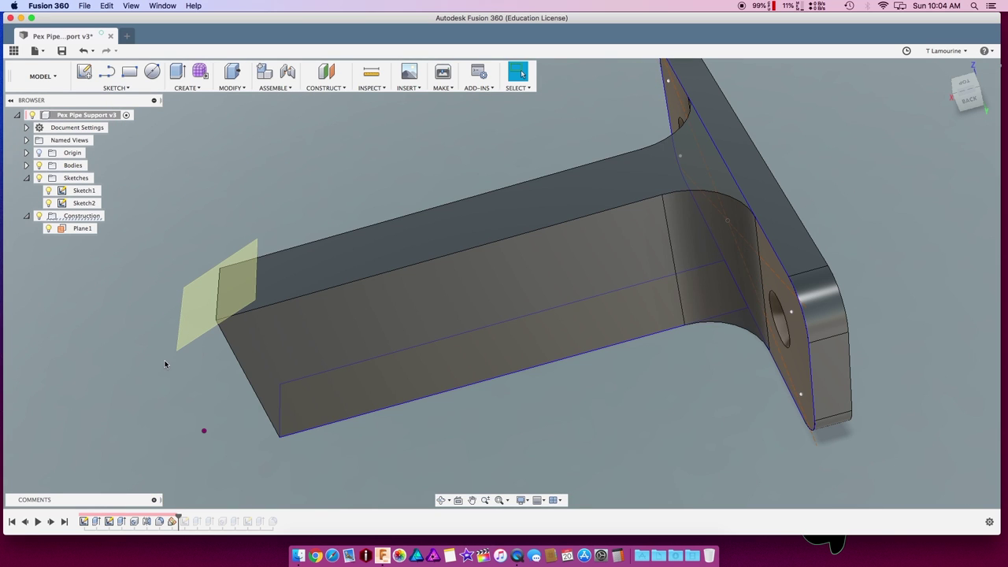
# Look along the arm and select Plane1 at its free end
pyautogui.keyDown('shift'); pyautogui.moveTo(176, 409); pyautogui.dragTo(189, 385, button='middle'); pyautogui.keyUp('shift')
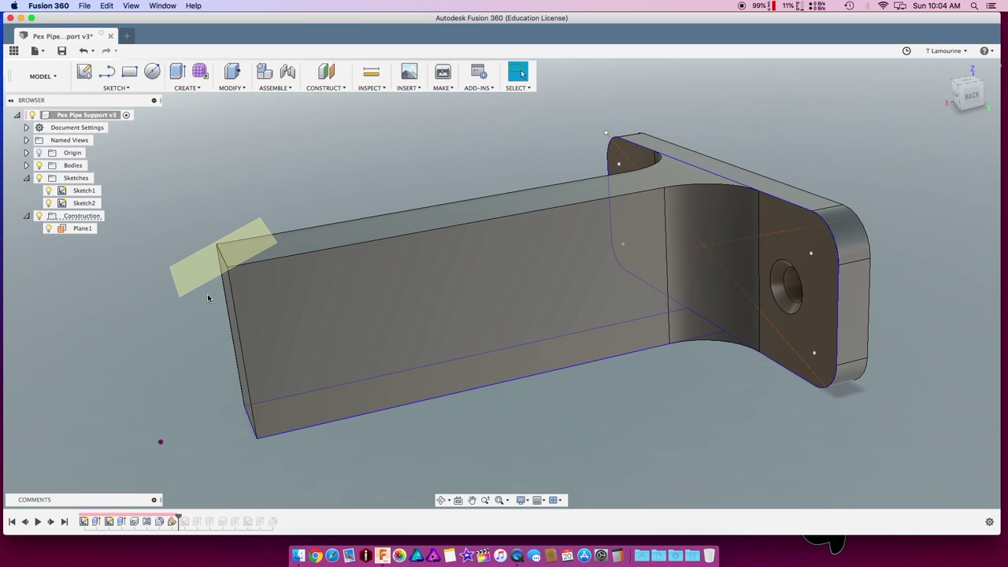
pyautogui.click(203, 269)
pyautogui.press('Escape')
pyautogui.click(198, 267)
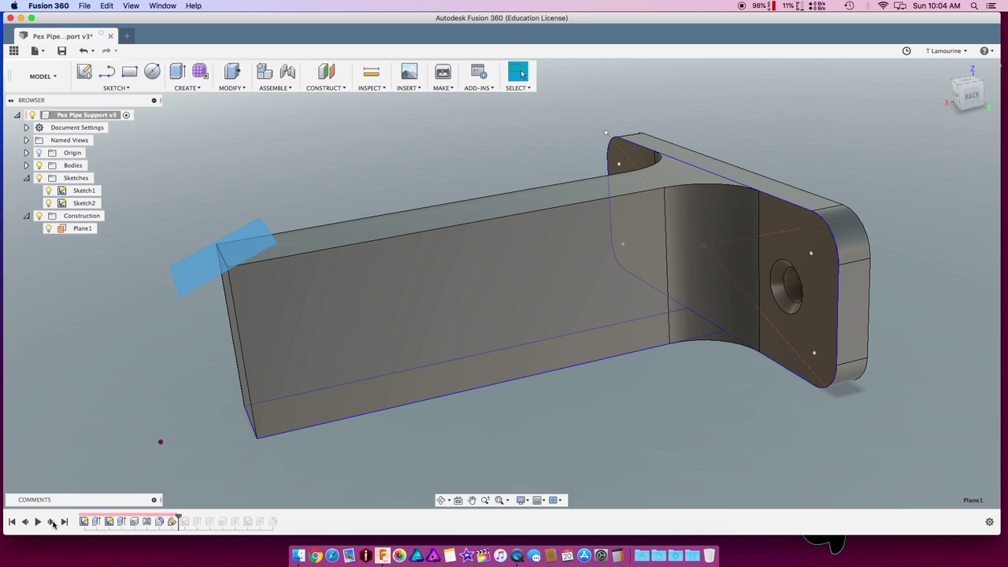
# Bring in Sketch5's concentric circles on Plane1 and pick the outer ring profile
pyautogui.click(52, 521)
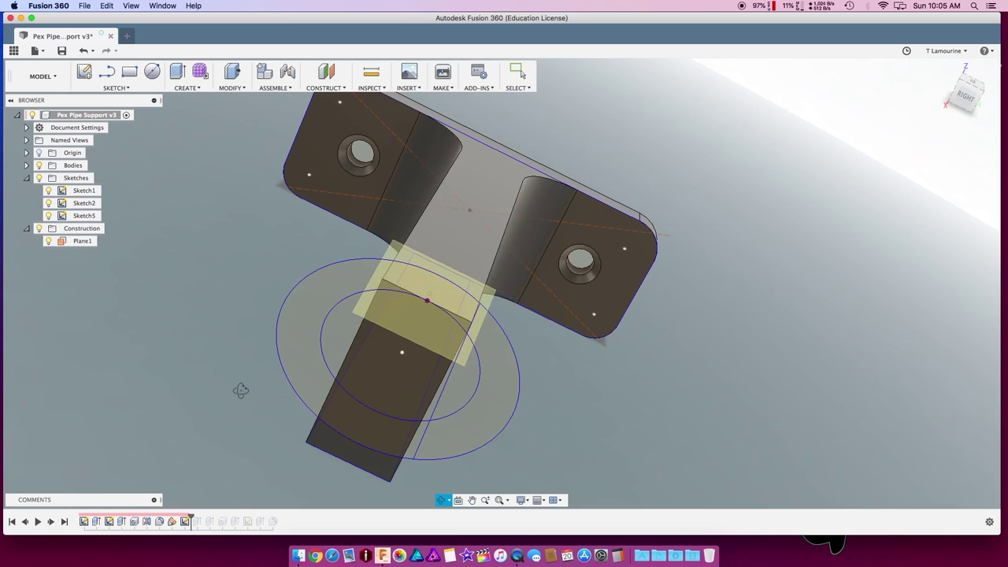
pyautogui.moveTo(240, 390); pyautogui.dragTo(193, 350)
pyautogui.press('Escape')
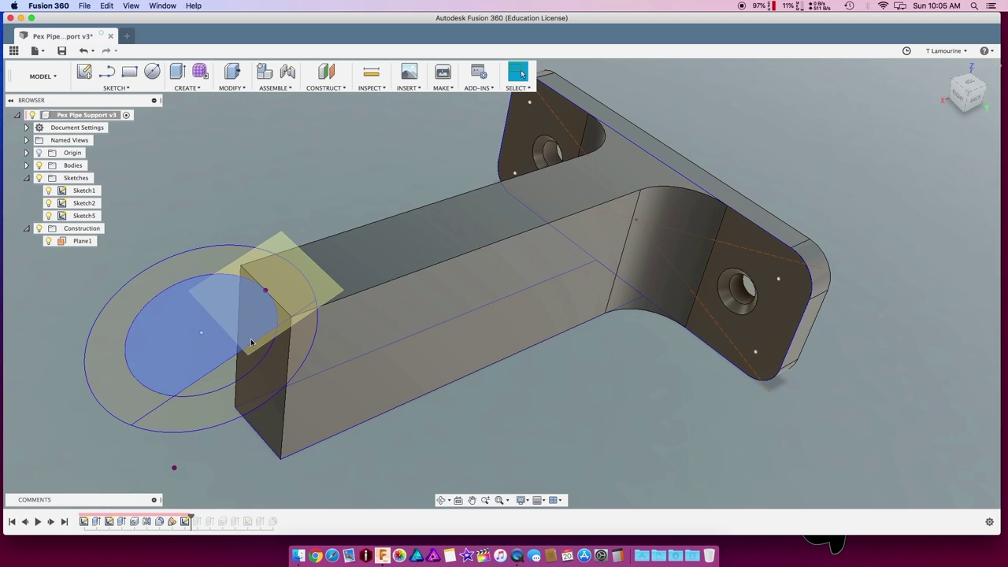
pyautogui.click(184, 262)
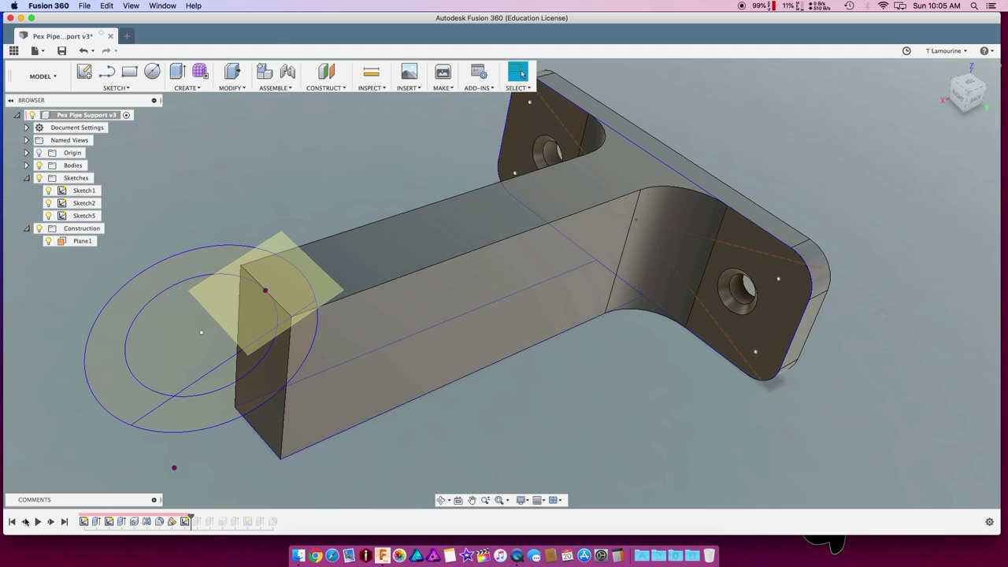
# Restore Extrude4 turning the ring into the C-shaped clip and inspect it from several angles
pyautogui.click(51, 521)
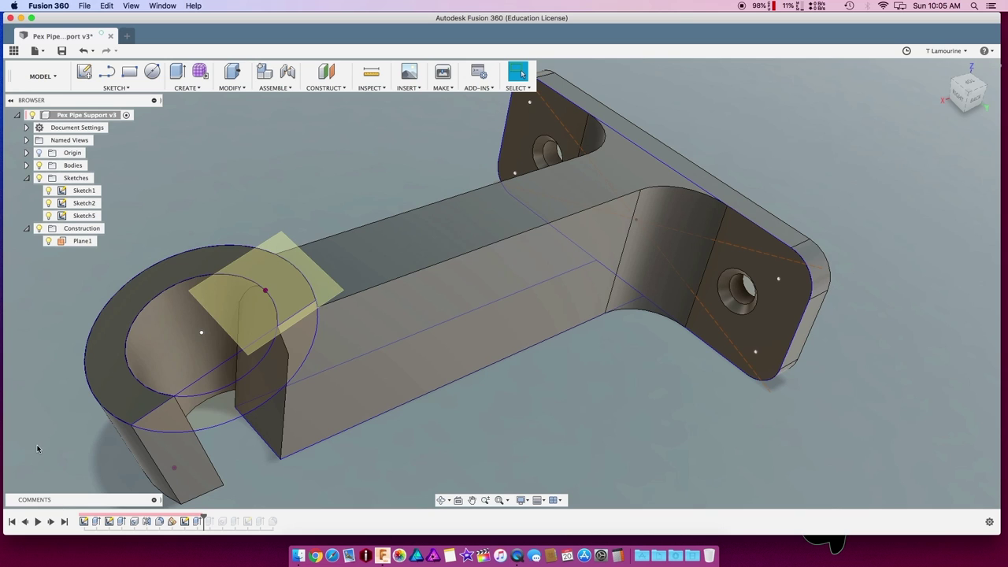
pyautogui.keyDown('shift'); pyautogui.moveTo(39, 451); pyautogui.dragTo(185, 344, button='middle'); pyautogui.keyUp('shift')
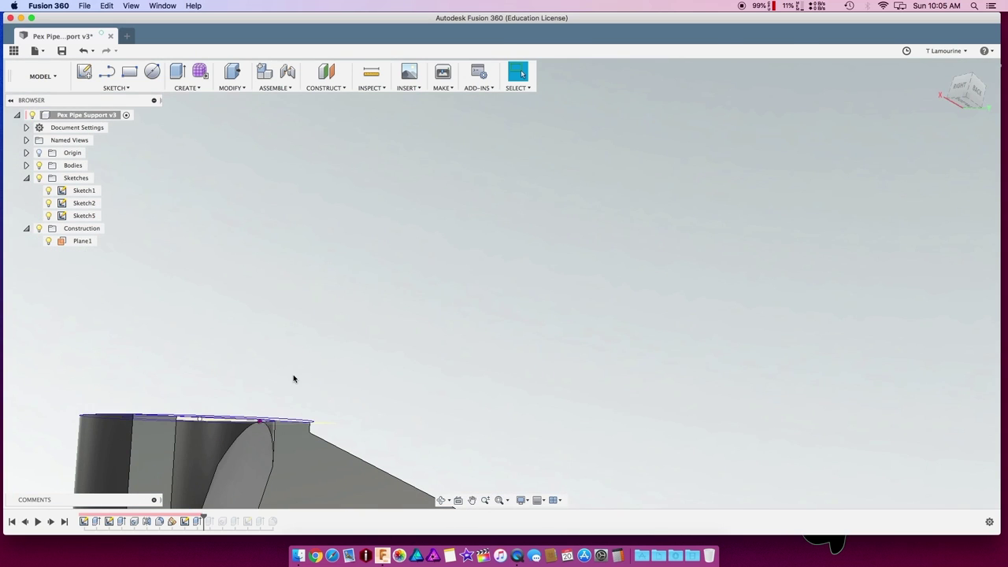
pyautogui.moveTo(937, 66)
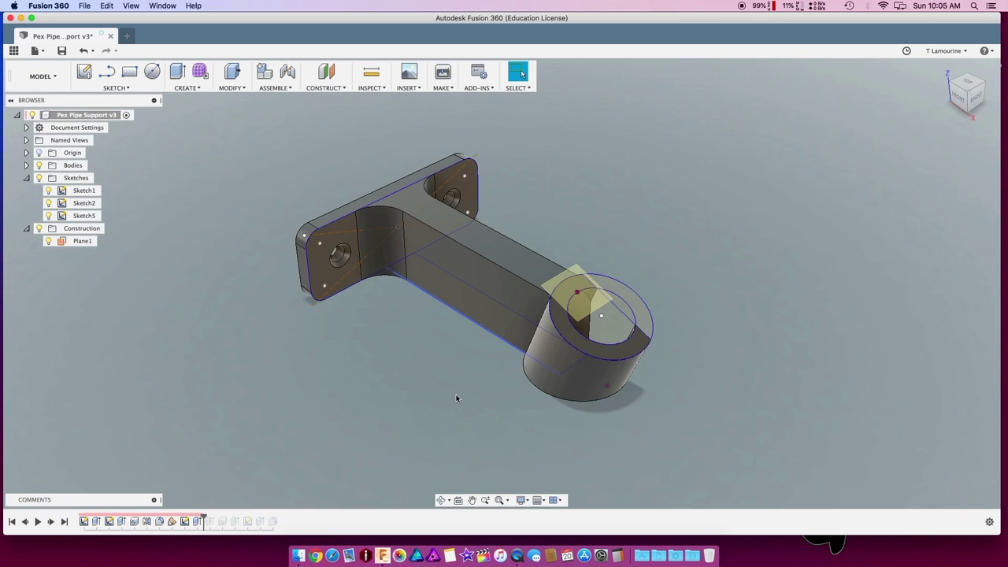
pyautogui.keyDown('shift'); pyautogui.moveTo(457, 400); pyautogui.dragTo(335, 385, button='middle'); pyautogui.keyUp('shift')
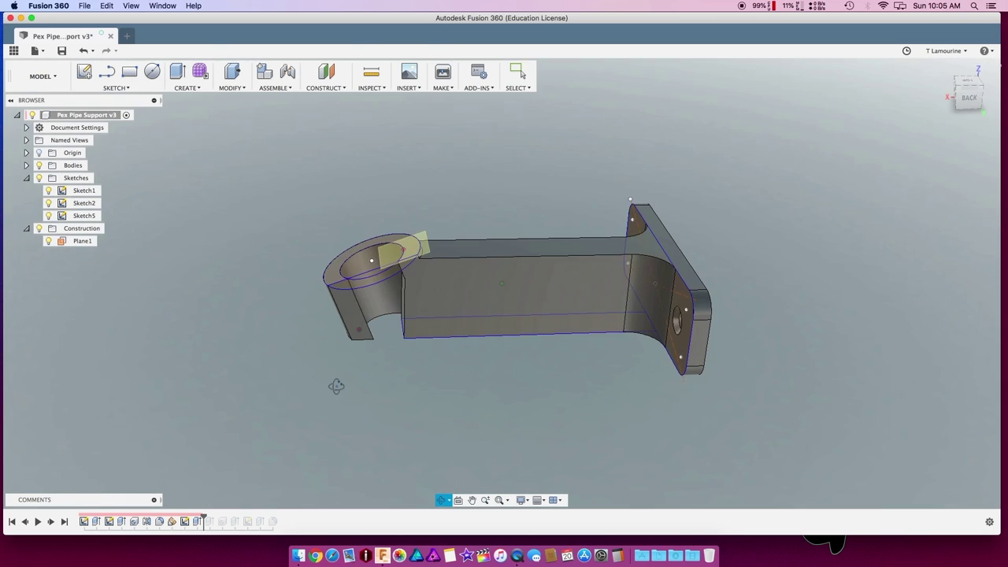
pyautogui.rightClick(197, 521)
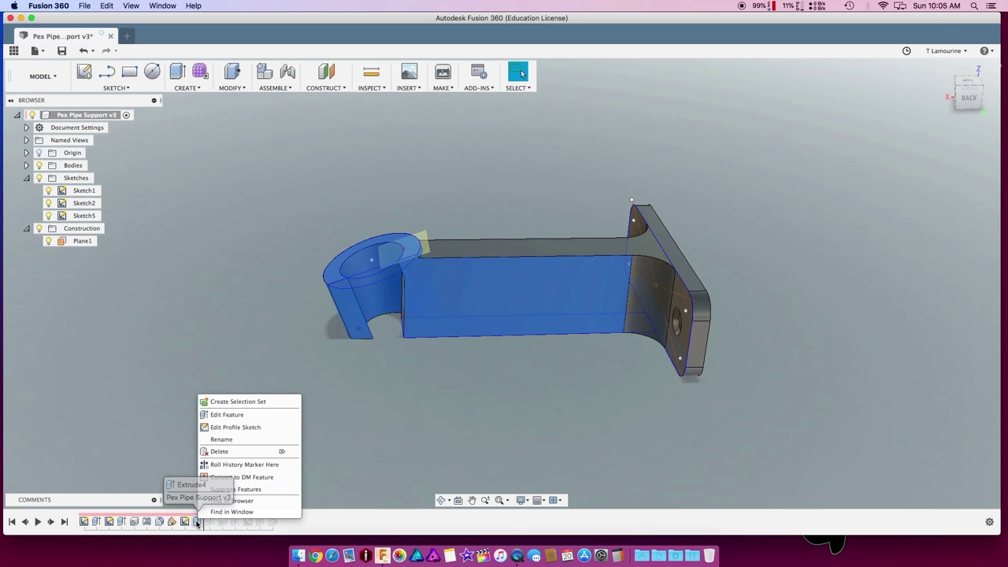
pyautogui.click(218, 414)
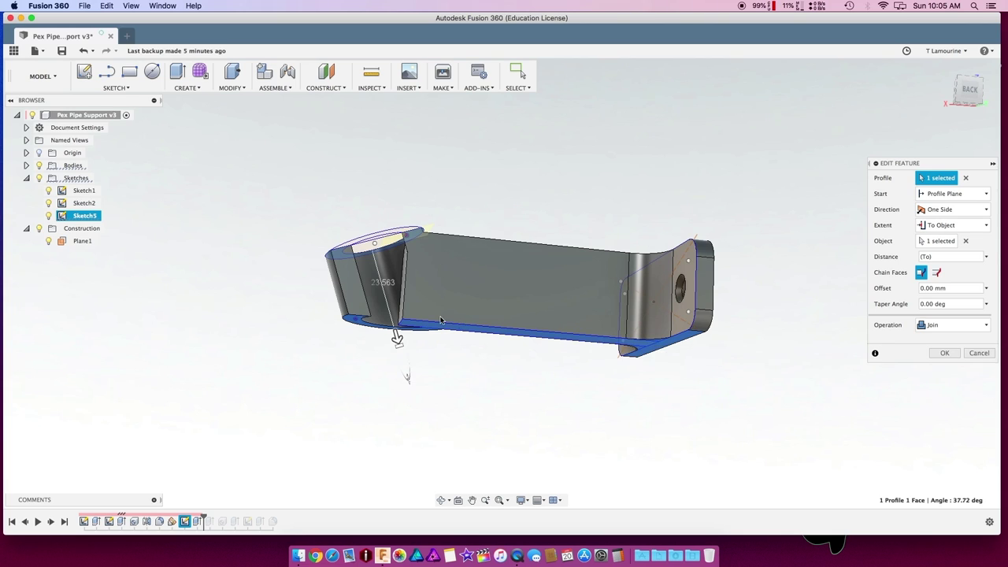
pyautogui.keyDown('shift'); pyautogui.moveTo(493, 386); pyautogui.dragTo(496, 350, button='middle'); pyautogui.keyUp('shift')
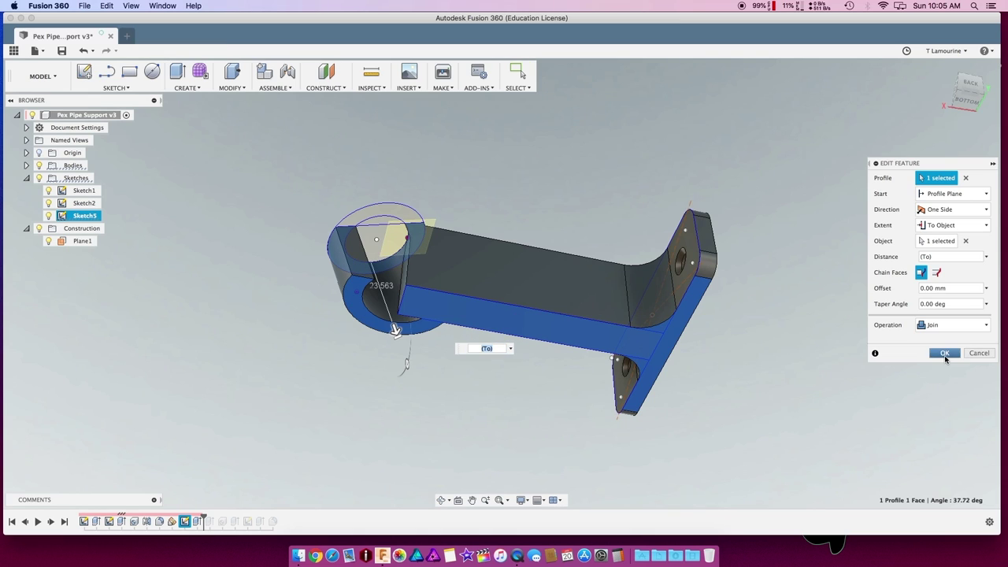
pyautogui.click(930, 226)
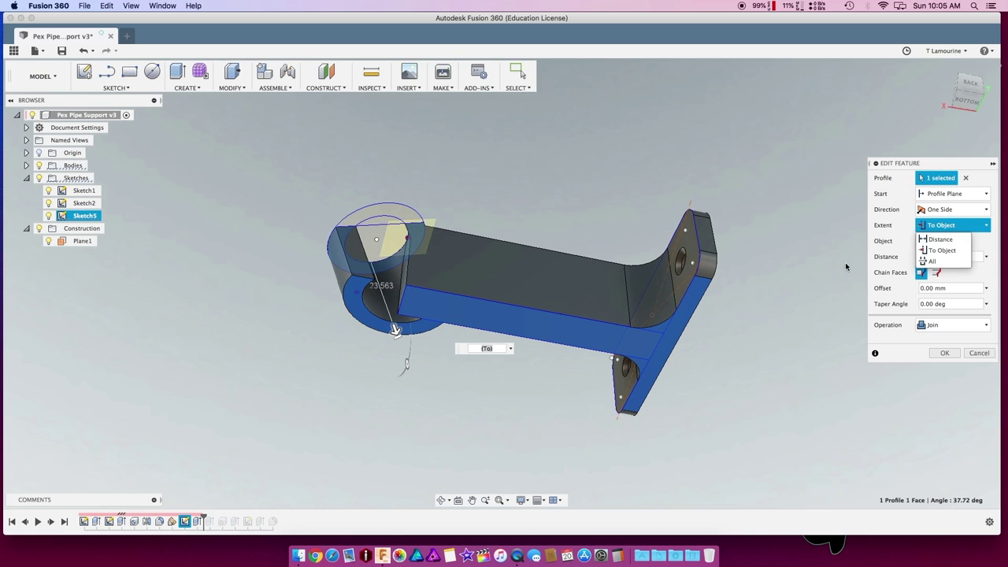
pyautogui.click(942, 251)
pyautogui.click(941, 352)
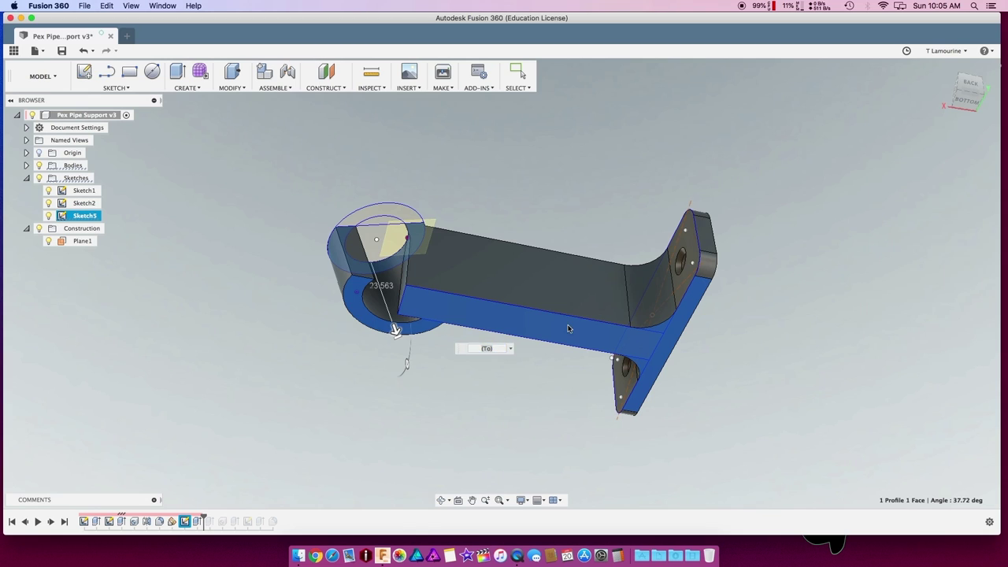
pyautogui.click(242, 333)
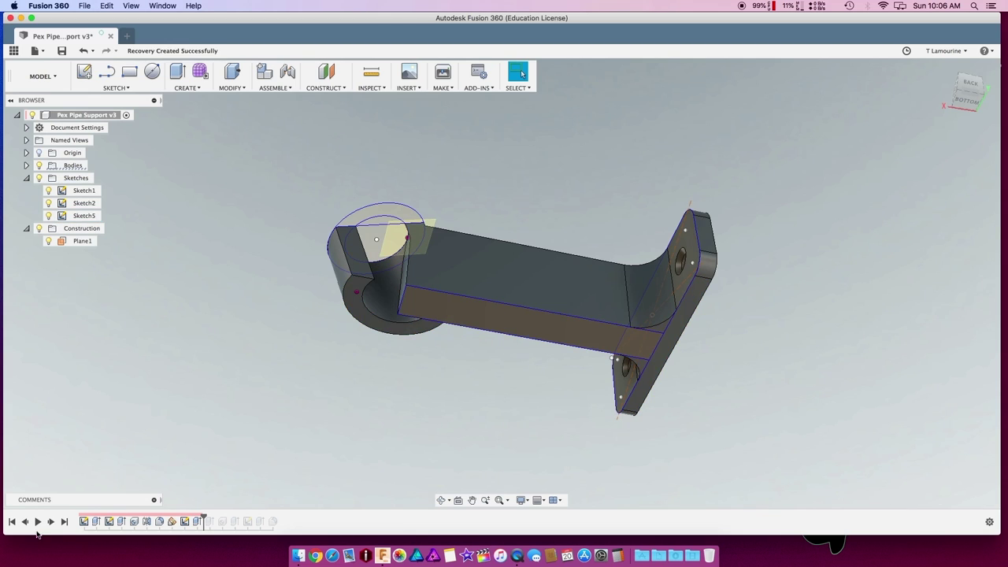
# Restore the hole feature through the arm's long face and orbit to inspect it
pyautogui.click(501, 320)
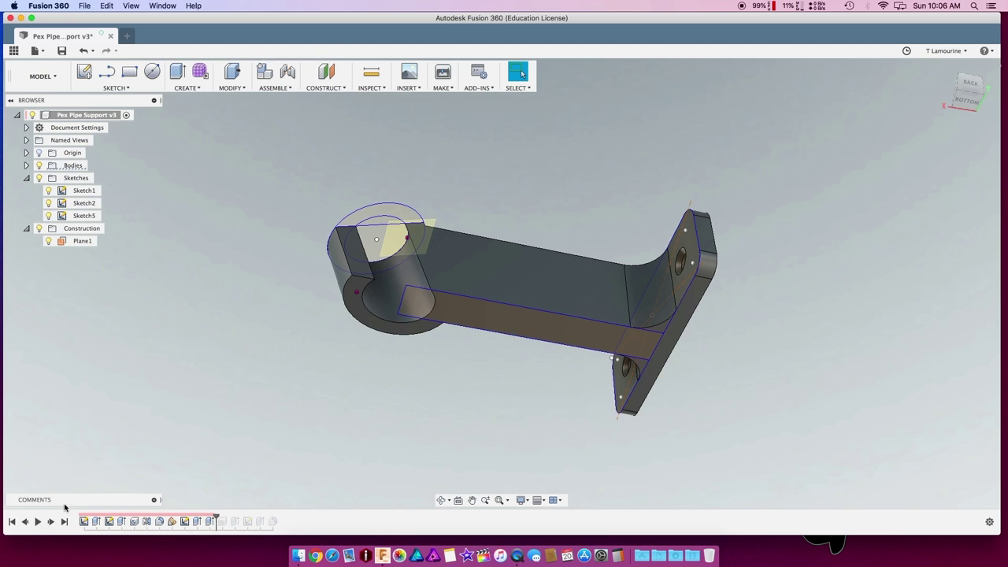
pyautogui.moveTo(204, 352)
pyautogui.keyDown('shift'); pyautogui.mouseDown(button='middle')
pyautogui.moveTo(213, 379)
pyautogui.moveTo(207, 342)
pyautogui.mouseUp(button='middle'); pyautogui.keyUp('shift')
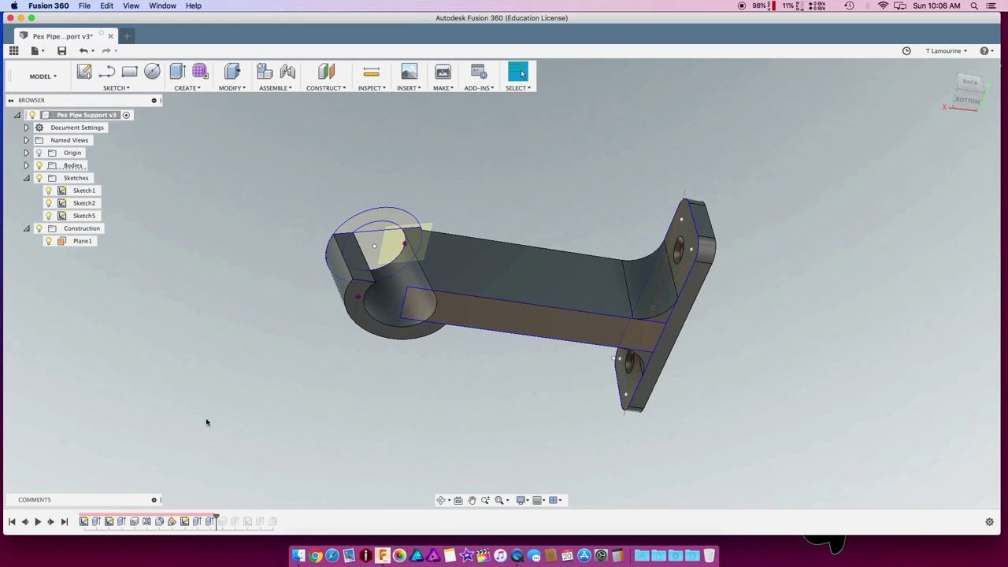
pyautogui.click(50, 522)
pyautogui.keyDown('shift'); pyautogui.moveTo(427, 354); pyautogui.dragTo(418, 412, button='middle'); pyautogui.keyUp('shift')
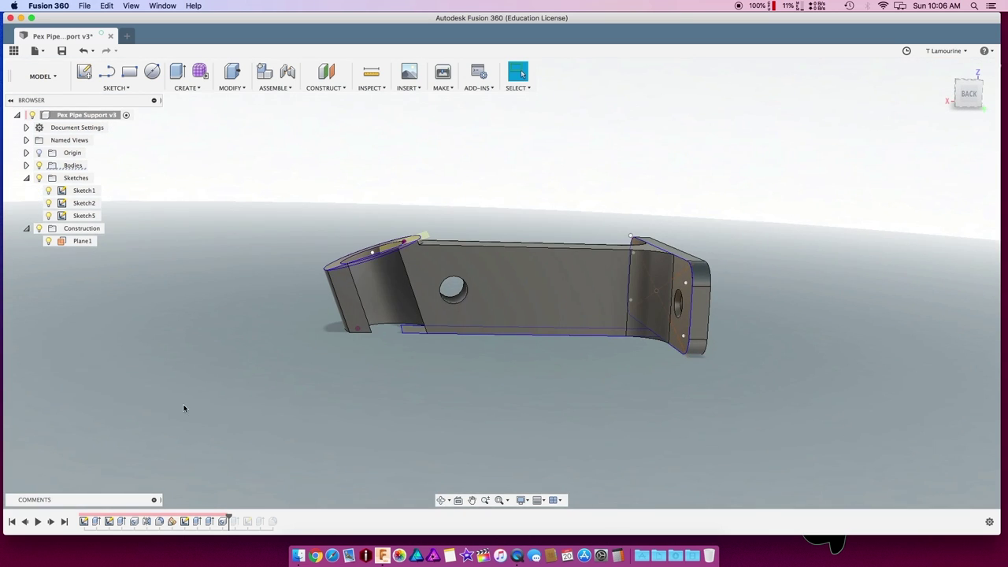
pyautogui.keyDown('shift'); pyautogui.moveTo(312, 313); pyautogui.dragTo(339, 322, button='middle'); pyautogui.keyUp('shift')
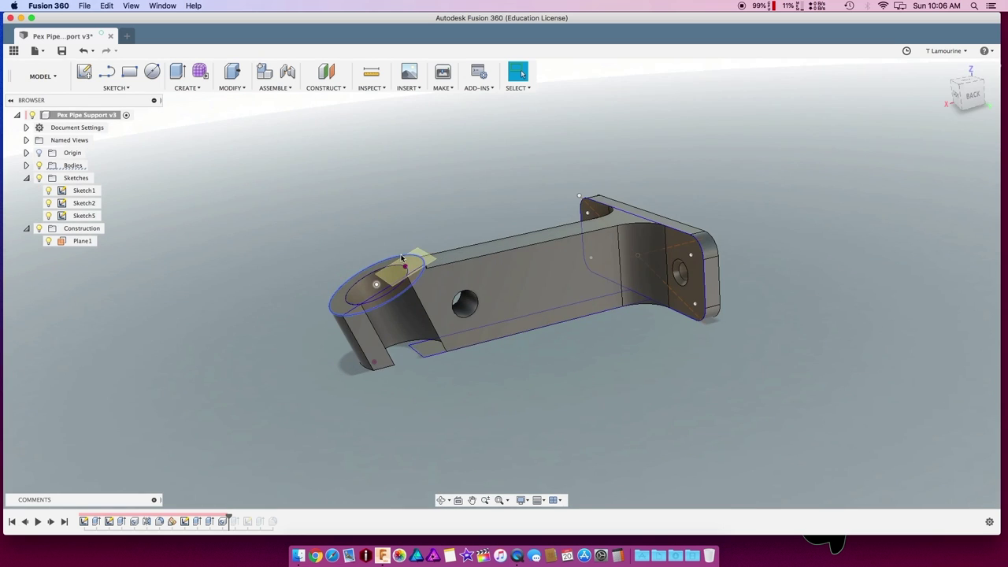
# Restore the cylinder boss, Sketch6 and the flat-top cut, then hide the construction planes
pyautogui.click(50, 522)
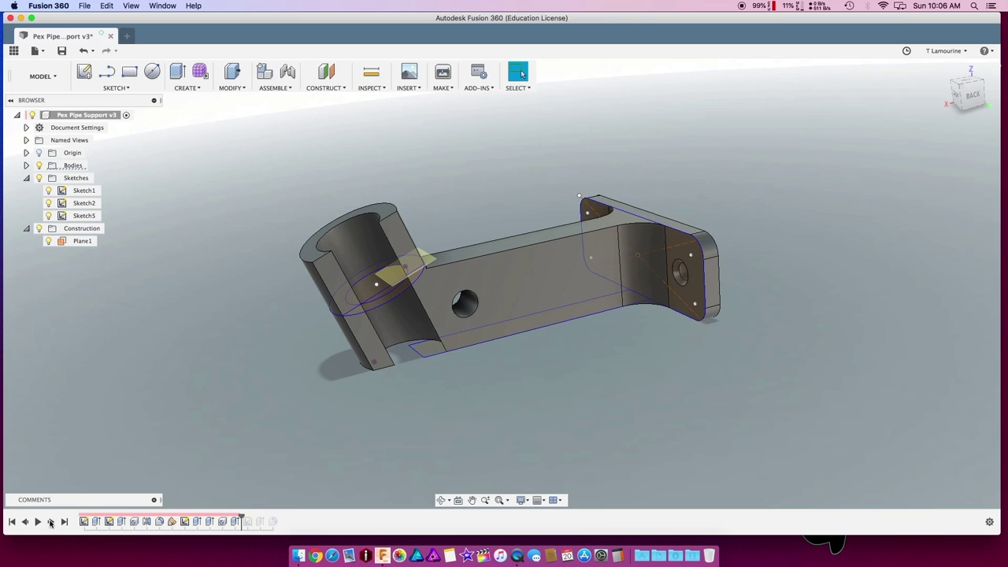
pyautogui.click(49, 522)
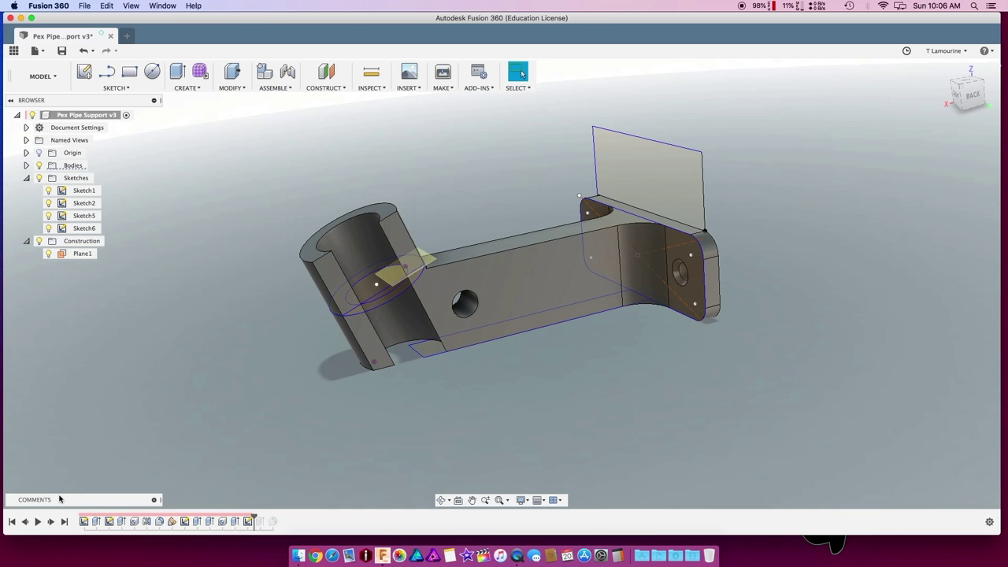
pyautogui.click(53, 523)
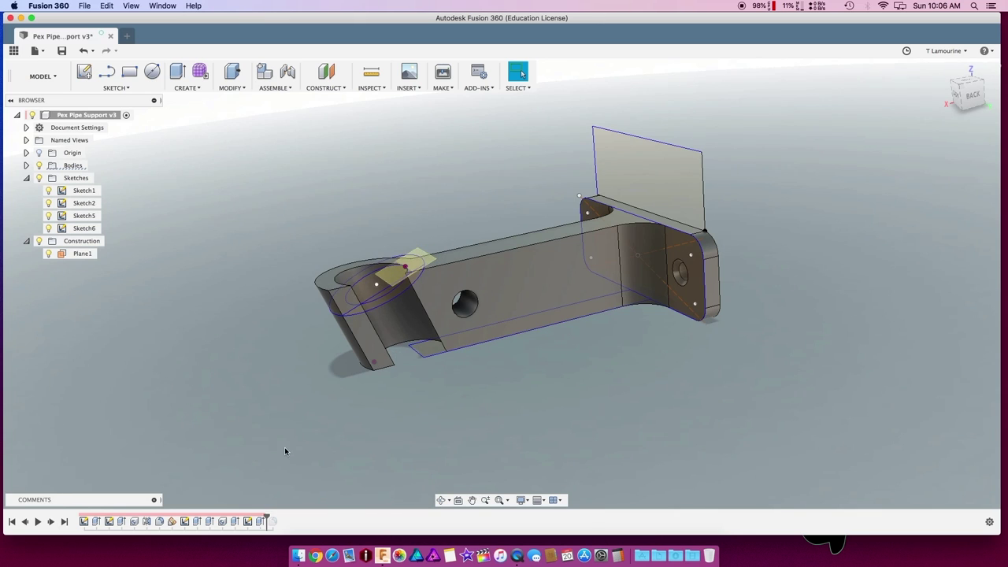
pyautogui.click(40, 243)
pyautogui.click(40, 241)
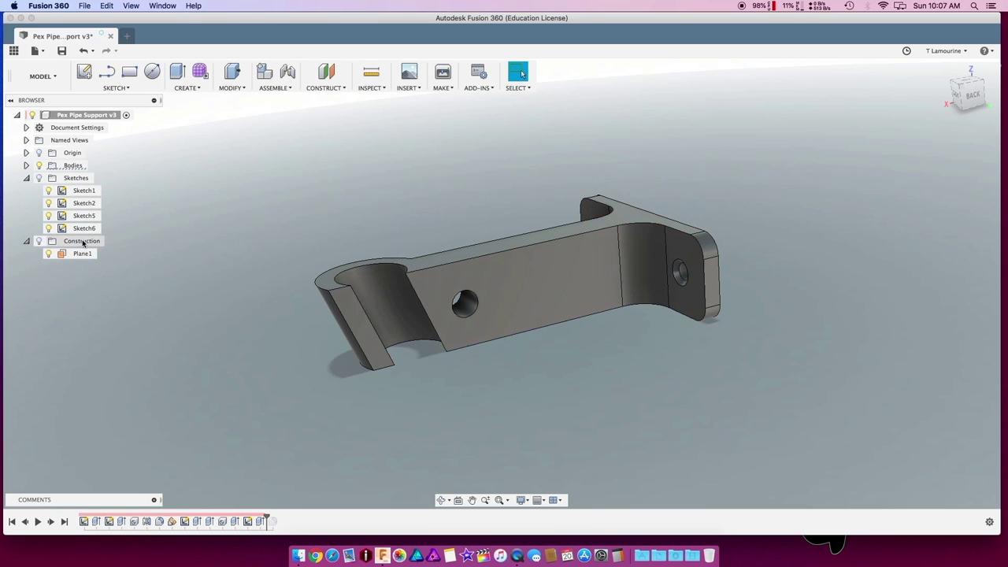
# Restore the fillet on the clip's edges and orbit around the finished bracket to inspect it
pyautogui.keyDown('shift'); pyautogui.moveTo(454, 271); pyautogui.dragTo(306, 279, button='middle'); pyautogui.keyUp('shift')
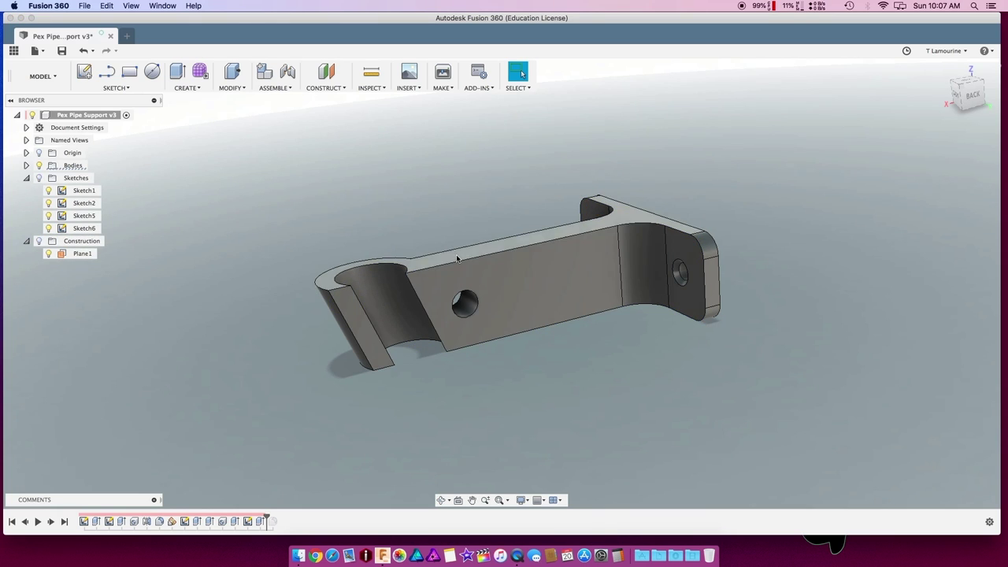
pyautogui.keyDown('shift'); pyautogui.moveTo(195, 288); pyautogui.dragTo(216, 213, button='middle'); pyautogui.keyUp('shift')
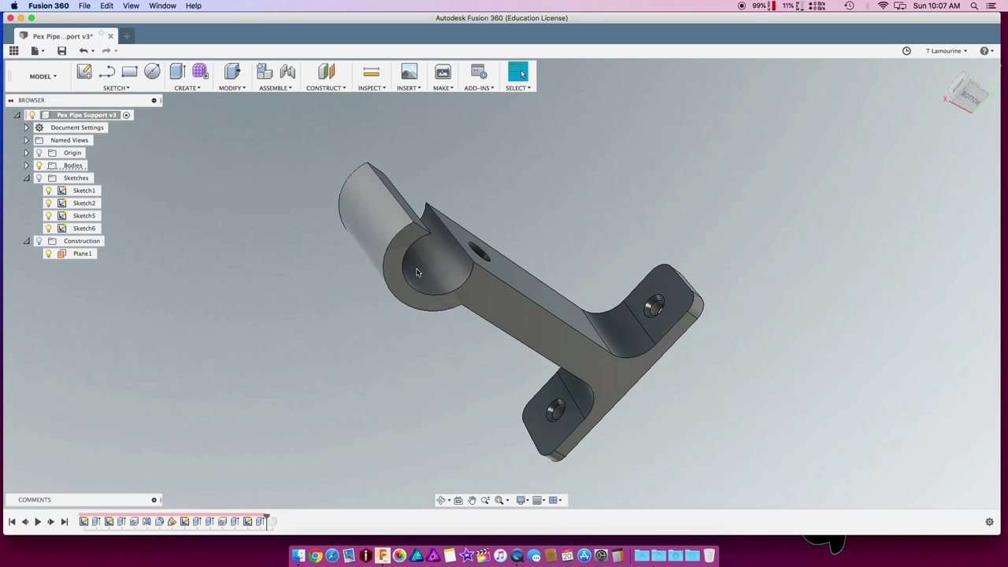
pyautogui.keyDown('shift'); pyautogui.moveTo(363, 247); pyautogui.dragTo(260, 323, button='middle'); pyautogui.keyUp('shift')
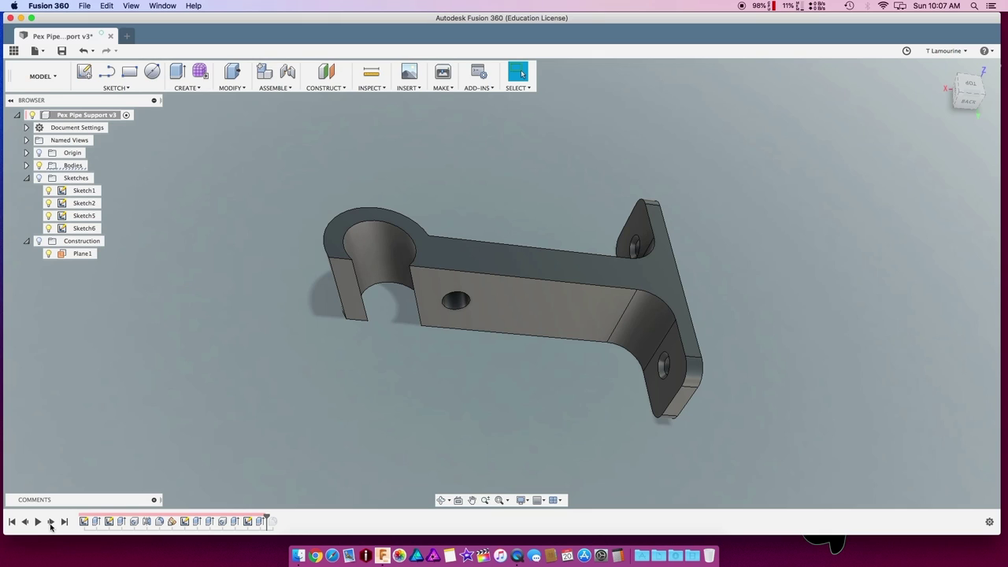
pyautogui.click(50, 522)
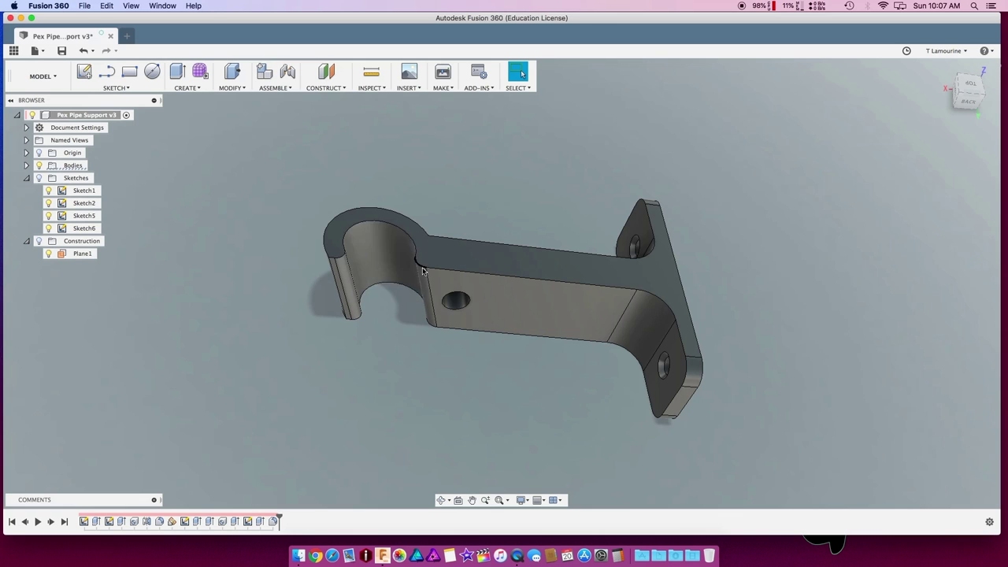
pyautogui.keyDown('shift'); pyautogui.moveTo(186, 254); pyautogui.dragTo(250, 264, button='middle'); pyautogui.keyUp('shift')
pyautogui.keyDown('shift'); pyautogui.moveTo(347, 333); pyautogui.dragTo(353, 270, button='middle'); pyautogui.keyUp('shift')
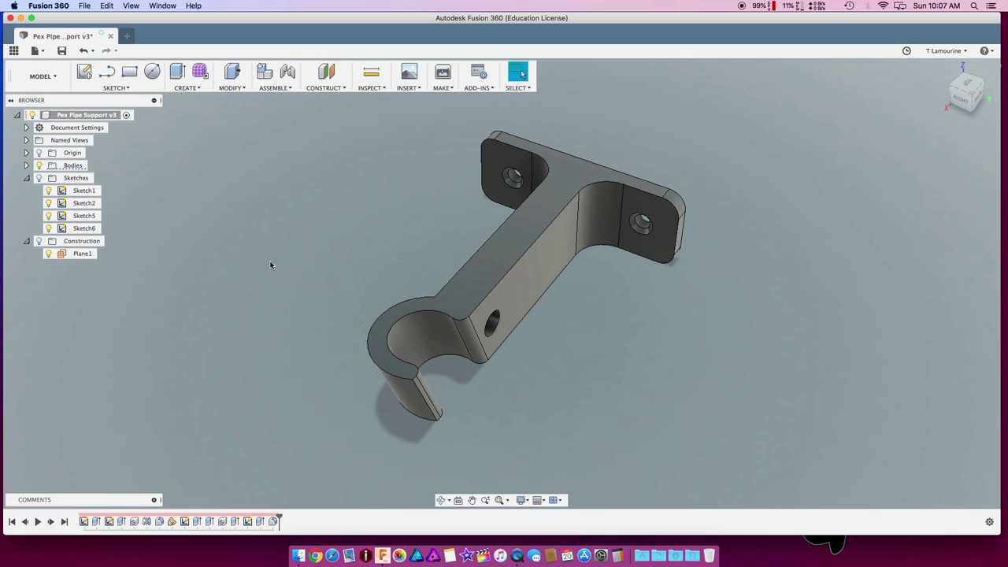
pyautogui.keyDown('shift'); pyautogui.moveTo(284, 265); pyautogui.dragTo(275, 229, button='middle'); pyautogui.keyUp('shift')
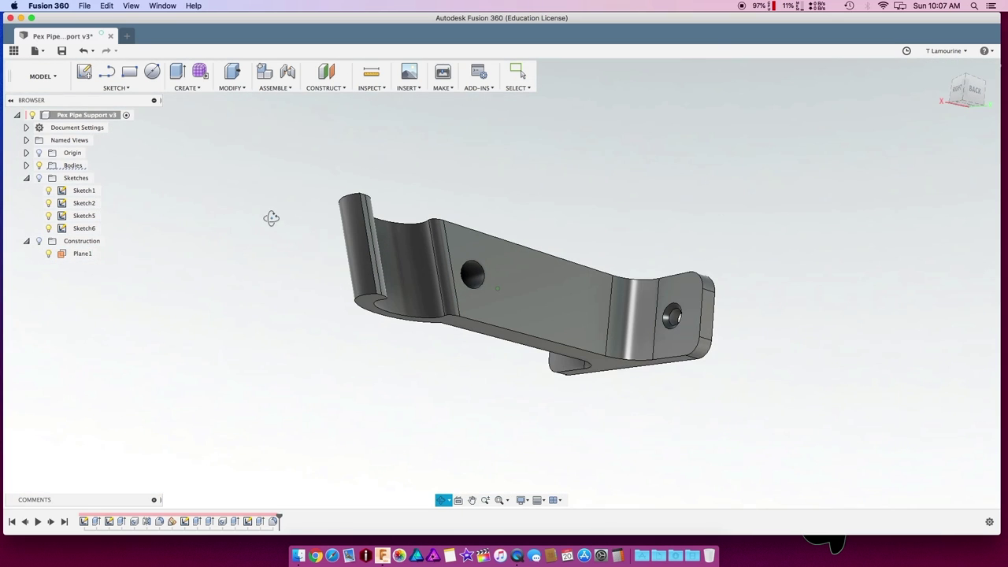
pyautogui.moveTo(270, 218); pyautogui.dragTo(280, 240)
pyautogui.press('Escape')
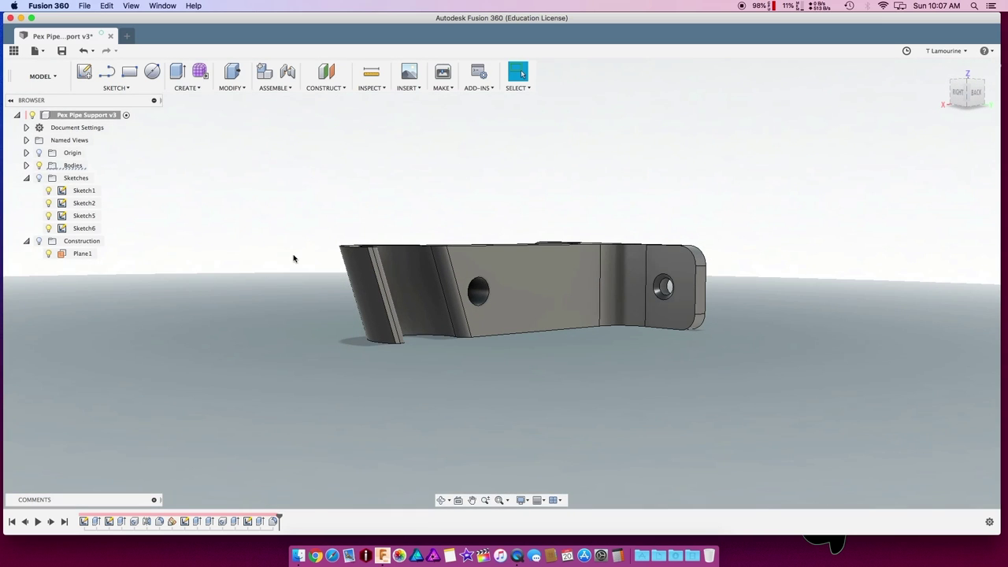